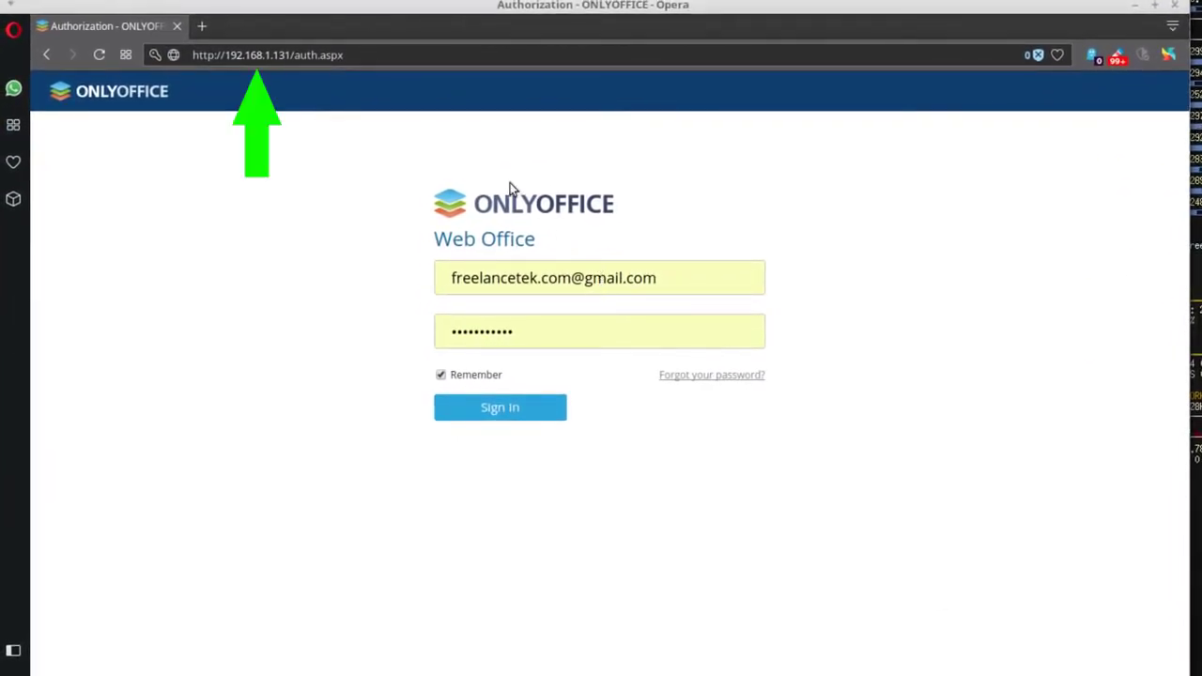
Step: Sign in to the ONLYOFFICE portal at 192.168.1.131 with Remember turned off and the prefilled credentials, and open the Documents module
{"action": "left_click", "coordinate": [245, 55]}
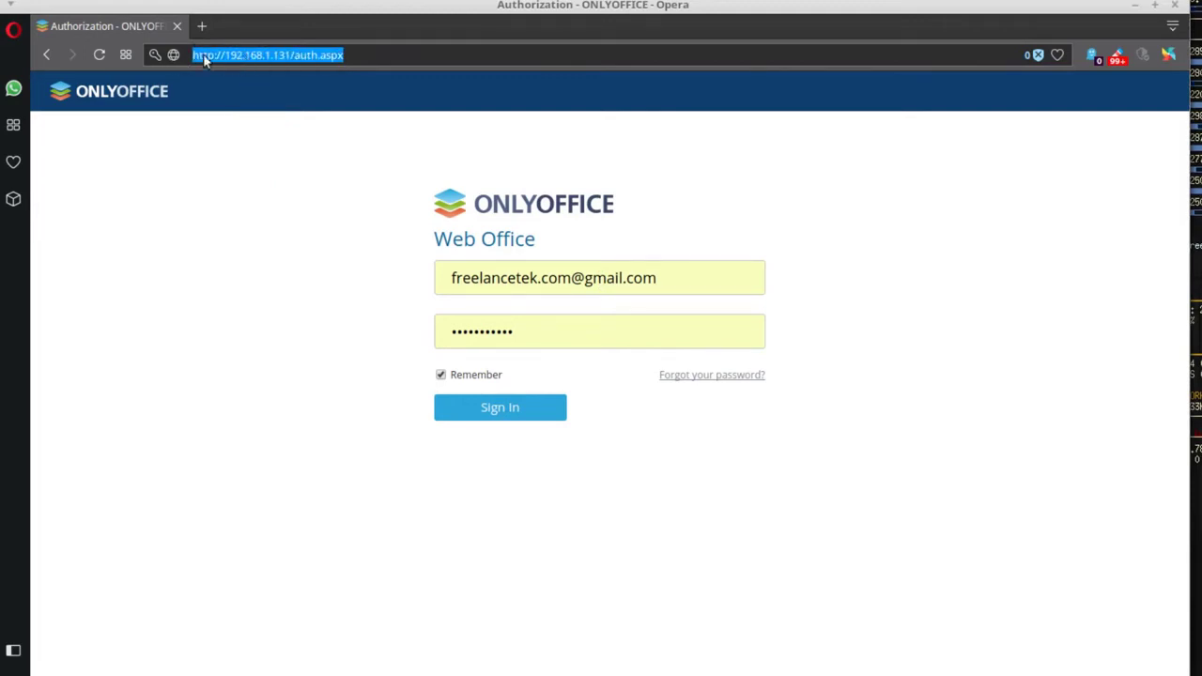
{"action": "left_click", "coordinate": [211, 56]}
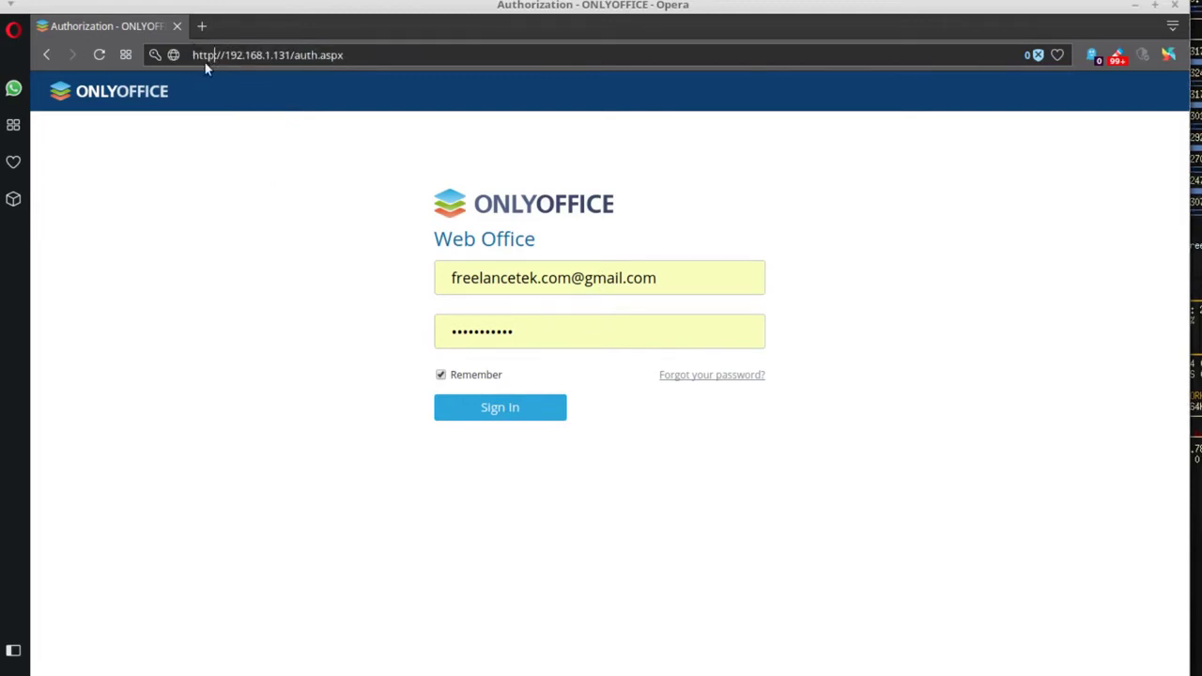
{"action": "left_click", "coordinate": [465, 377]}
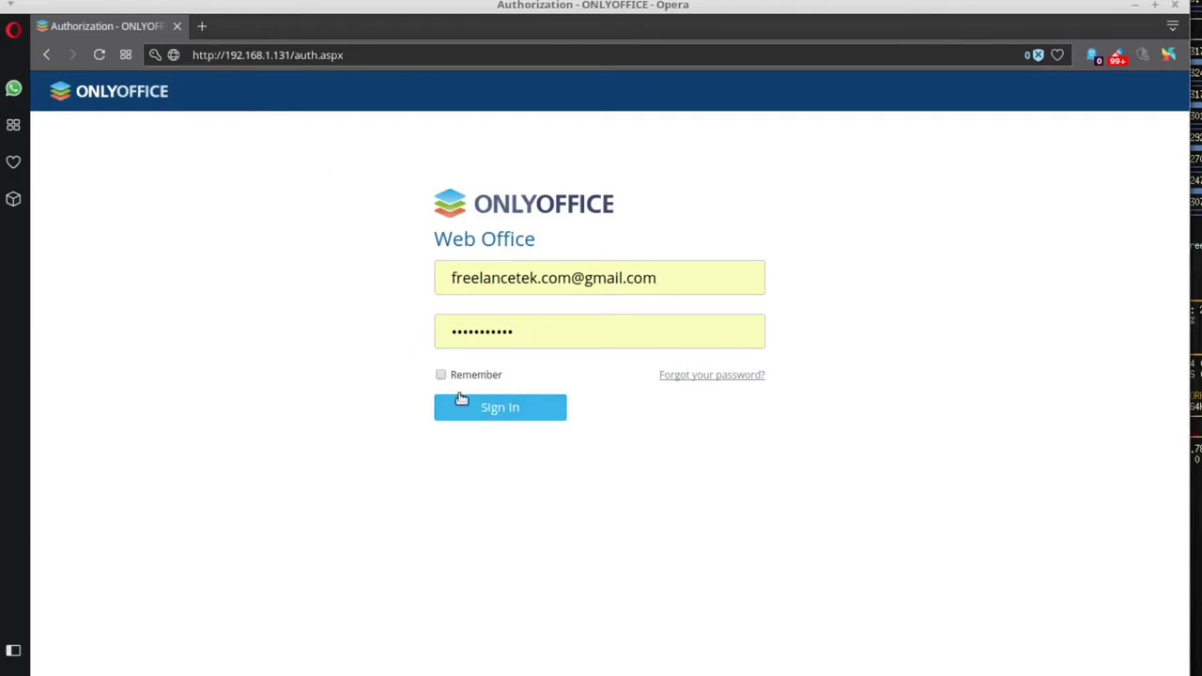
{"action": "left_click", "coordinate": [466, 405]}
{"action": "left_click", "coordinate": [229, 94]}
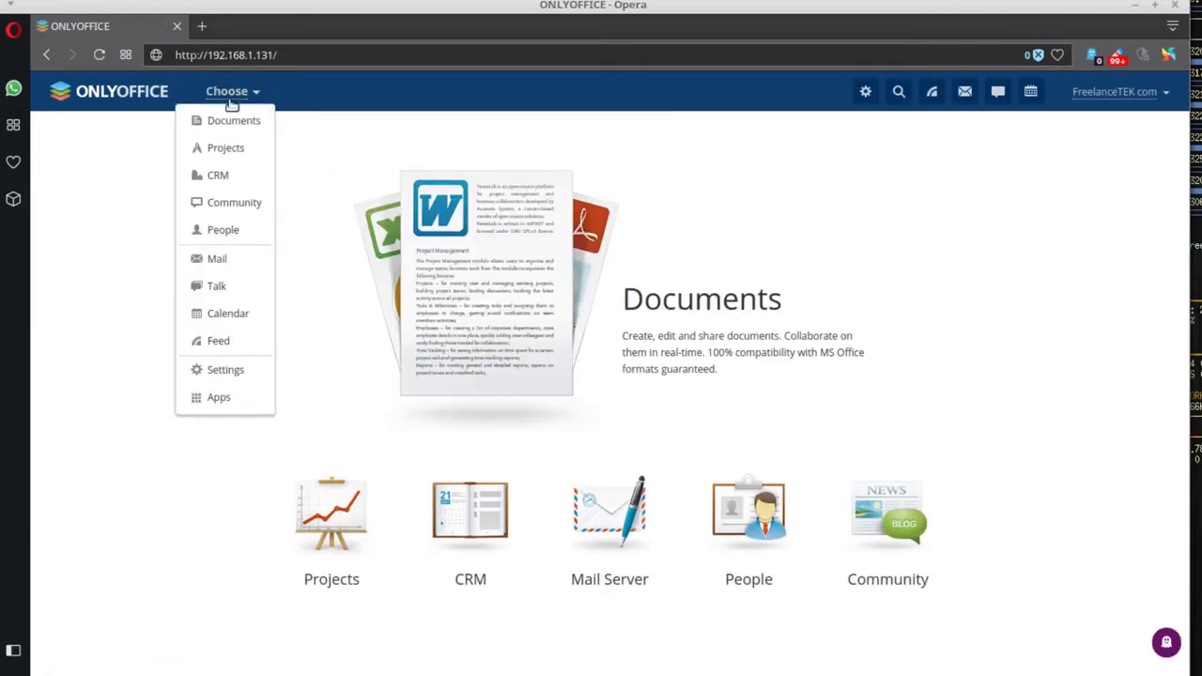
{"action": "left_click", "coordinate": [228, 120]}
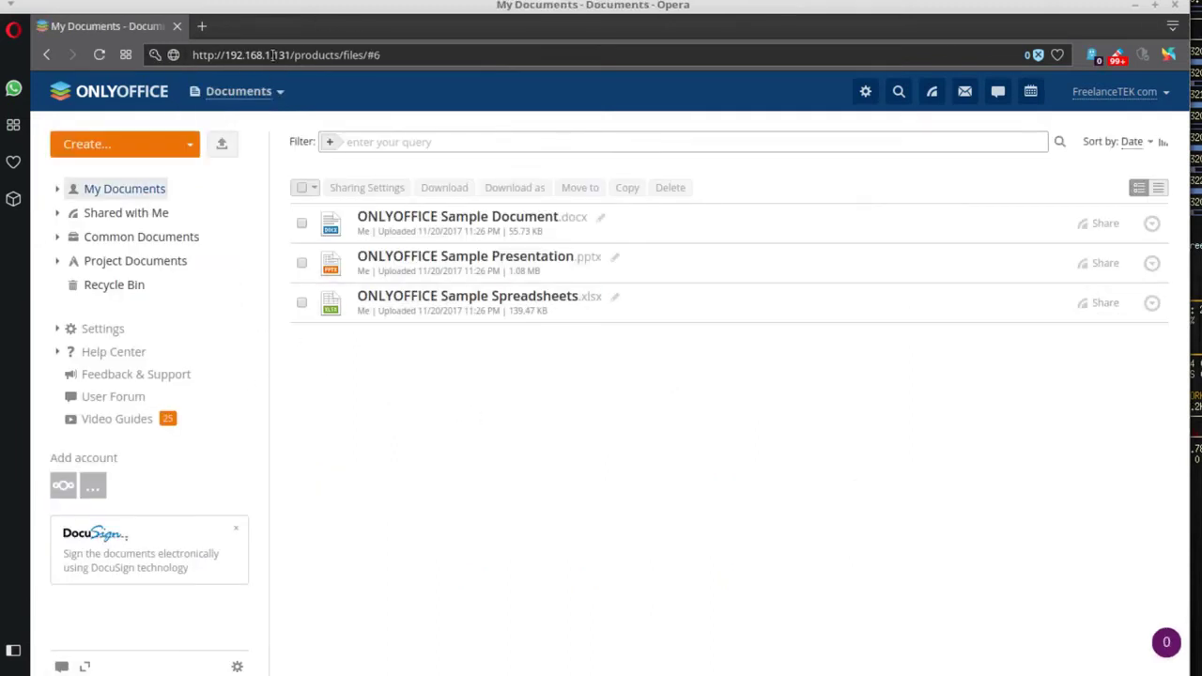
Step: Highlight the server's IP address in the URL, sign out of the ONLYOFFICE portal and close the browser
{"action": "left_click_drag", "start_coordinate": [292, 55], "coordinate": [221, 54]}
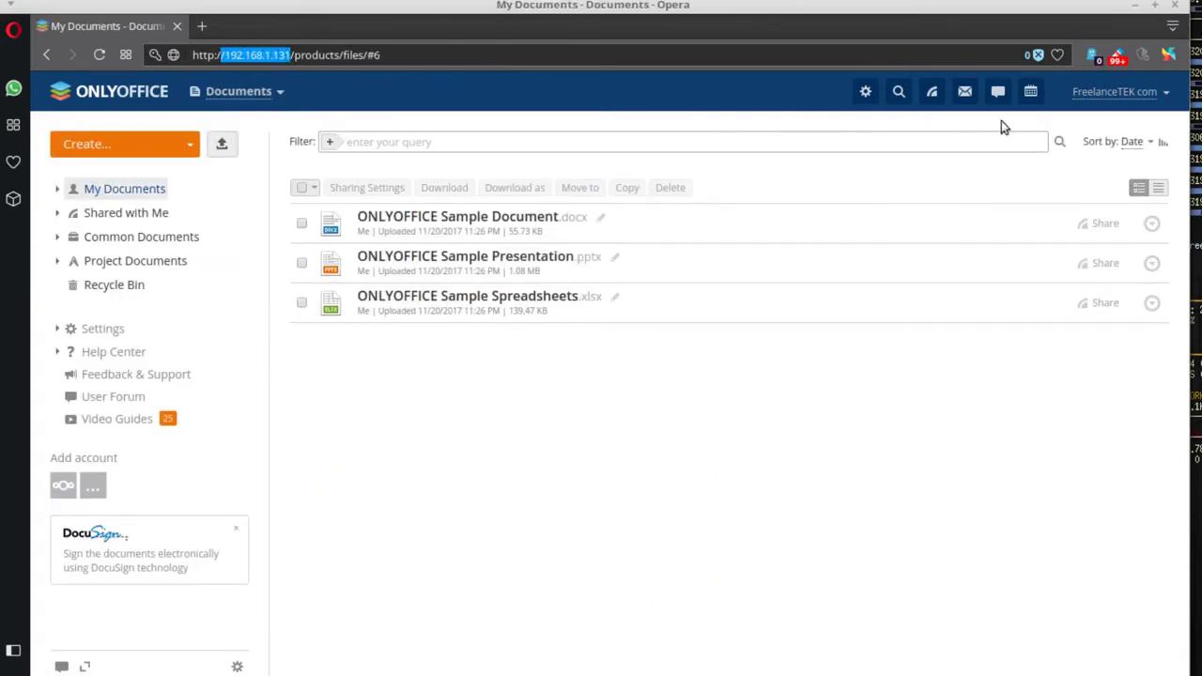
{"action": "left_click", "coordinate": [1090, 89]}
{"action": "left_click", "coordinate": [1098, 180]}
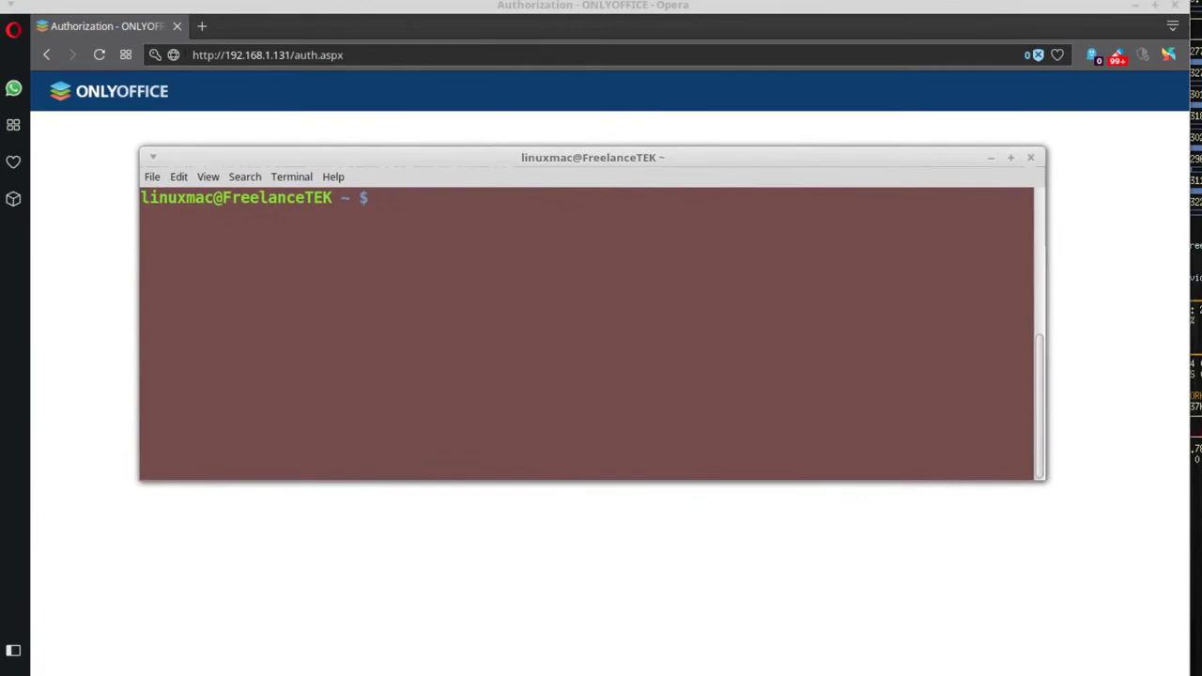
{"action": "left_click", "coordinate": [1178, 10]}
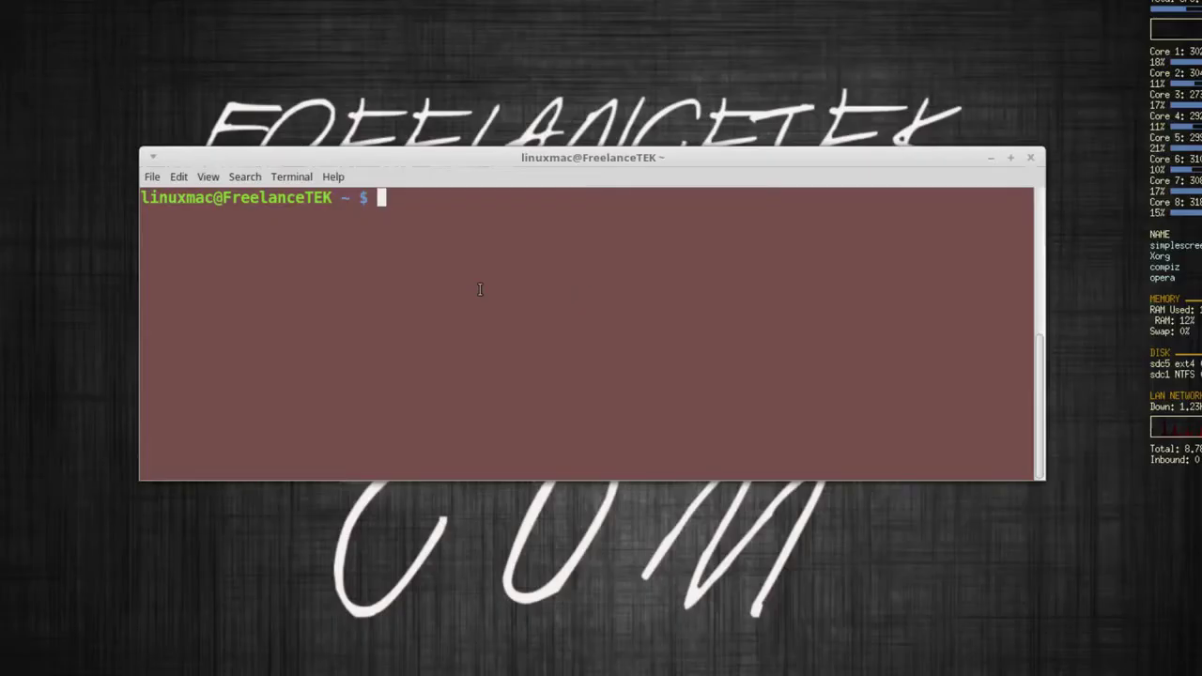
{"action": "type", "text": "ssl linux"}
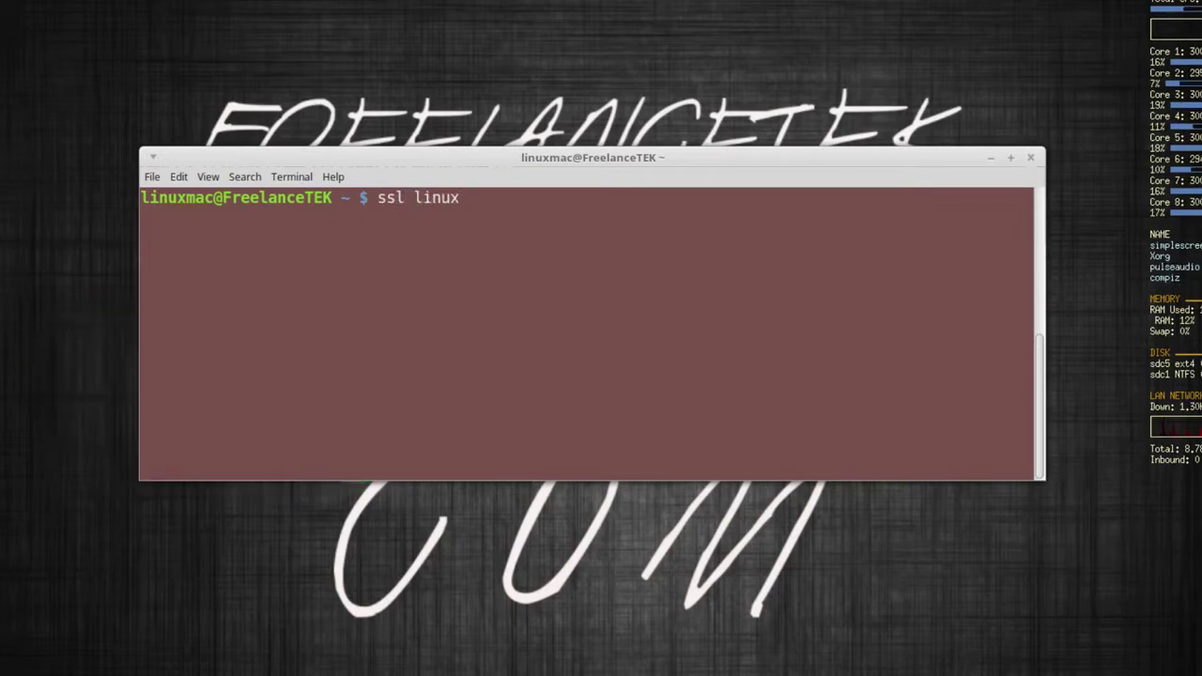
{"action": "type", "text": "mac@192.168.1.131"}
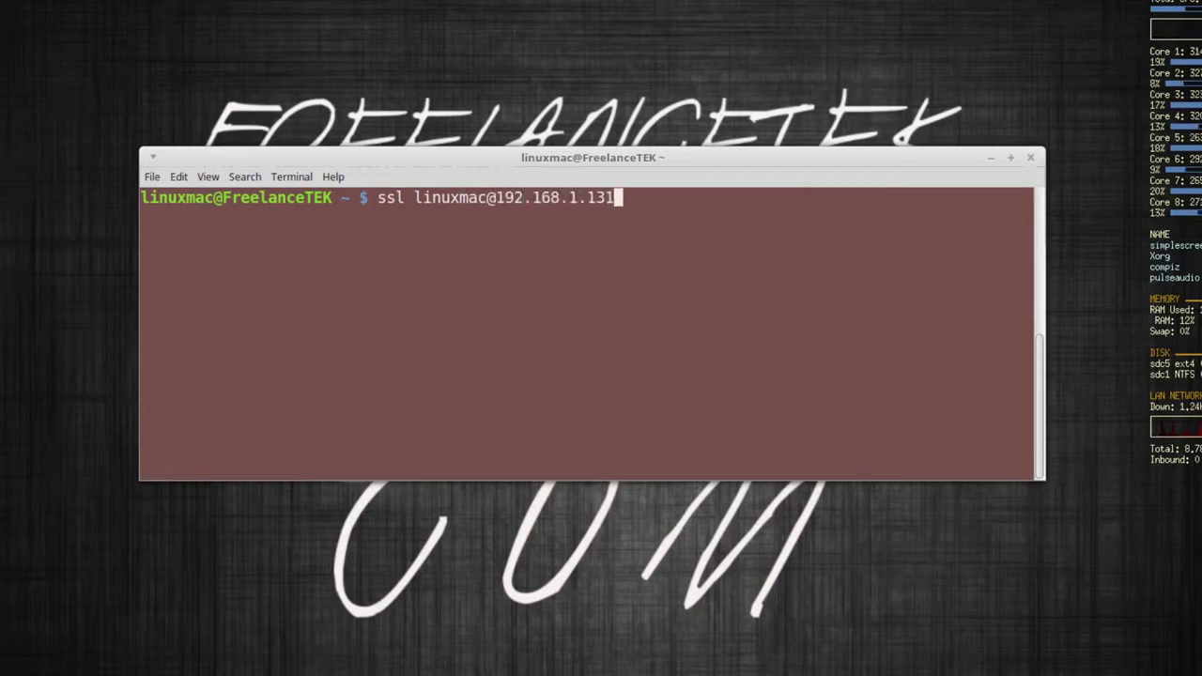
{"action": "key", "text": "Return"}
{"action": "key", "text": "Up"}
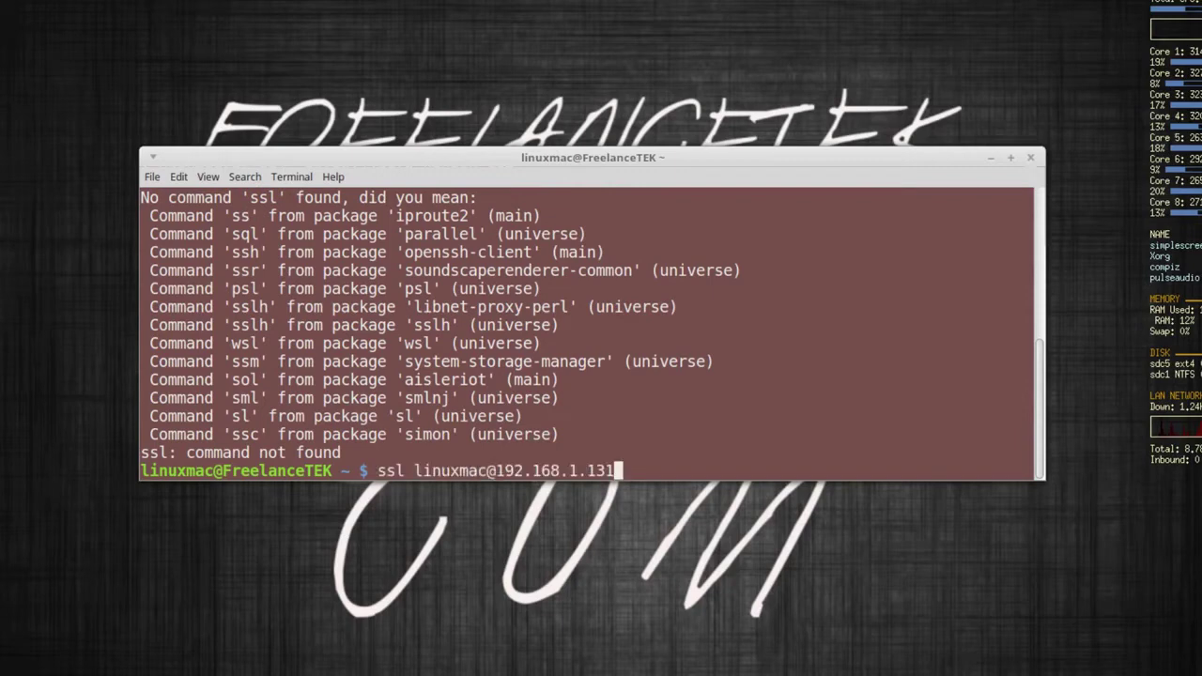
{"action": "key", "text": "Left"}
{"action": "key", "text": "Left"}
{"action": "key", "text": "Left"}
{"action": "key", "text": "Left"}
{"action": "key", "text": "Left"}
{"action": "key", "text": "Left"}
{"action": "key", "text": "Left"}
{"action": "key", "text": "Left"}
{"action": "key", "text": "Left"}
{"action": "key", "text": "Left"}
{"action": "key", "text": "Left"}
{"action": "key", "text": "Left"}
{"action": "key", "text": "Left"}
{"action": "key", "text": "Left"}
{"action": "key", "text": "Left"}
{"action": "key", "text": "Left"}
{"action": "key", "text": "Left"}
{"action": "key", "text": "Left"}
{"action": "key", "text": "Left"}
{"action": "key", "text": "Left"}
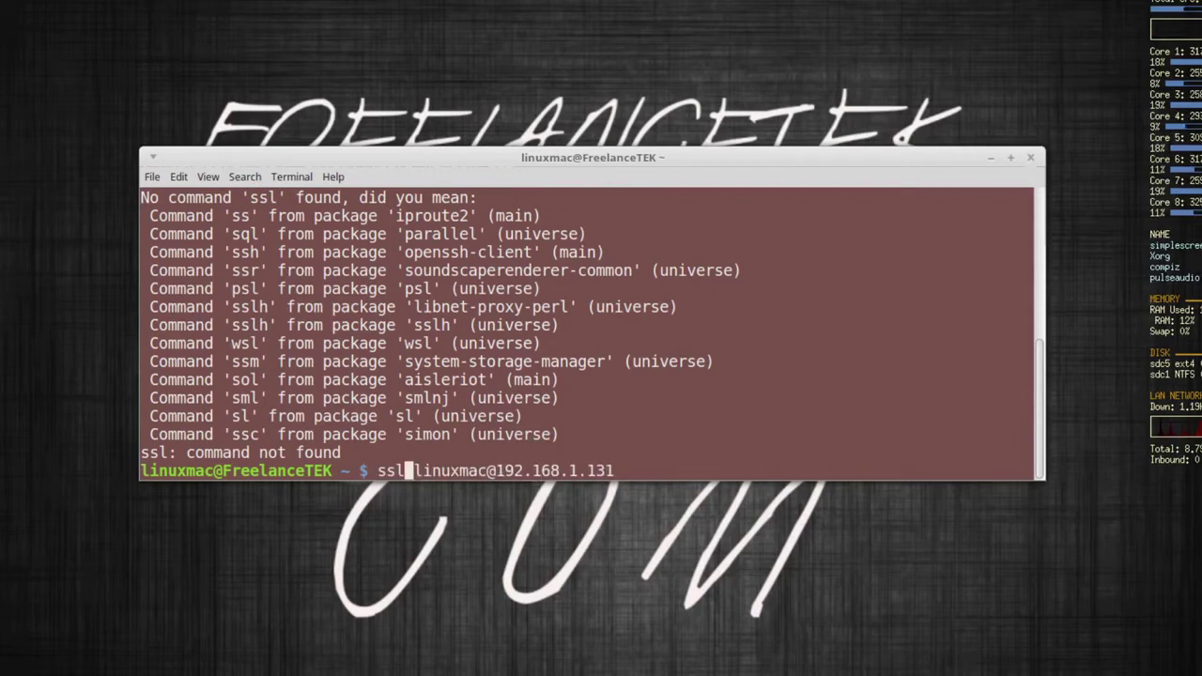
{"action": "key", "text": "BackSpace"}
{"action": "key", "text": "BackSpace"}
{"action": "key", "text": "BackSpace"}
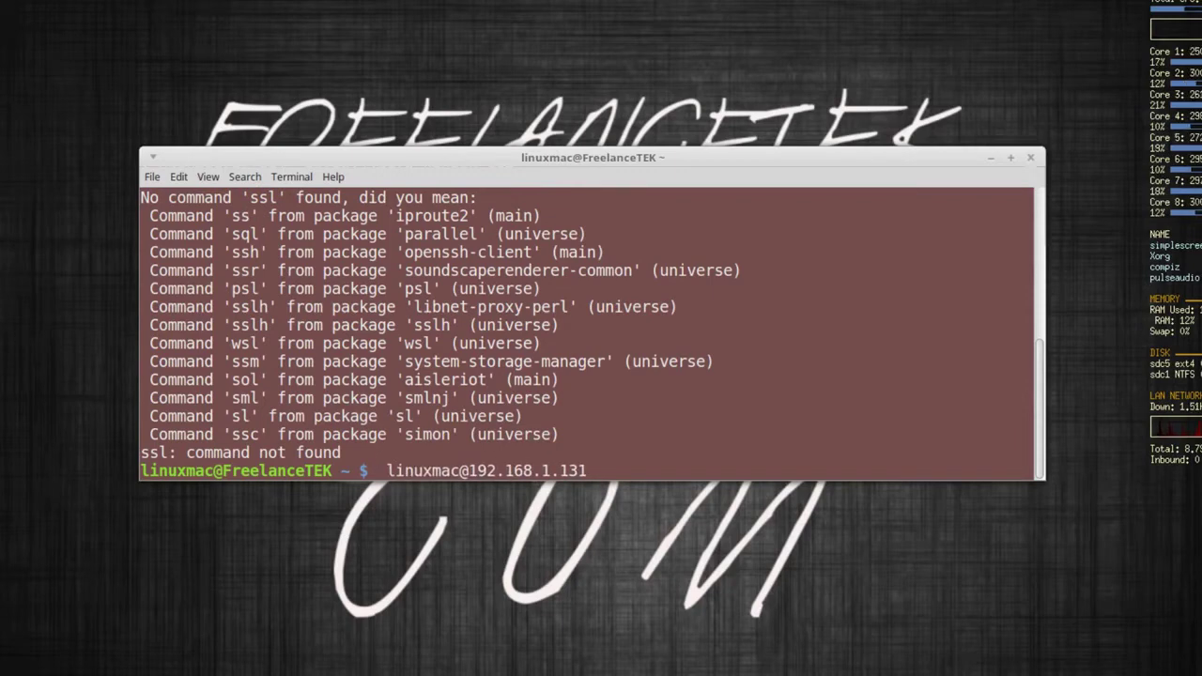
{"action": "type", "text": "ssh"}
{"action": "key", "text": "Return"}
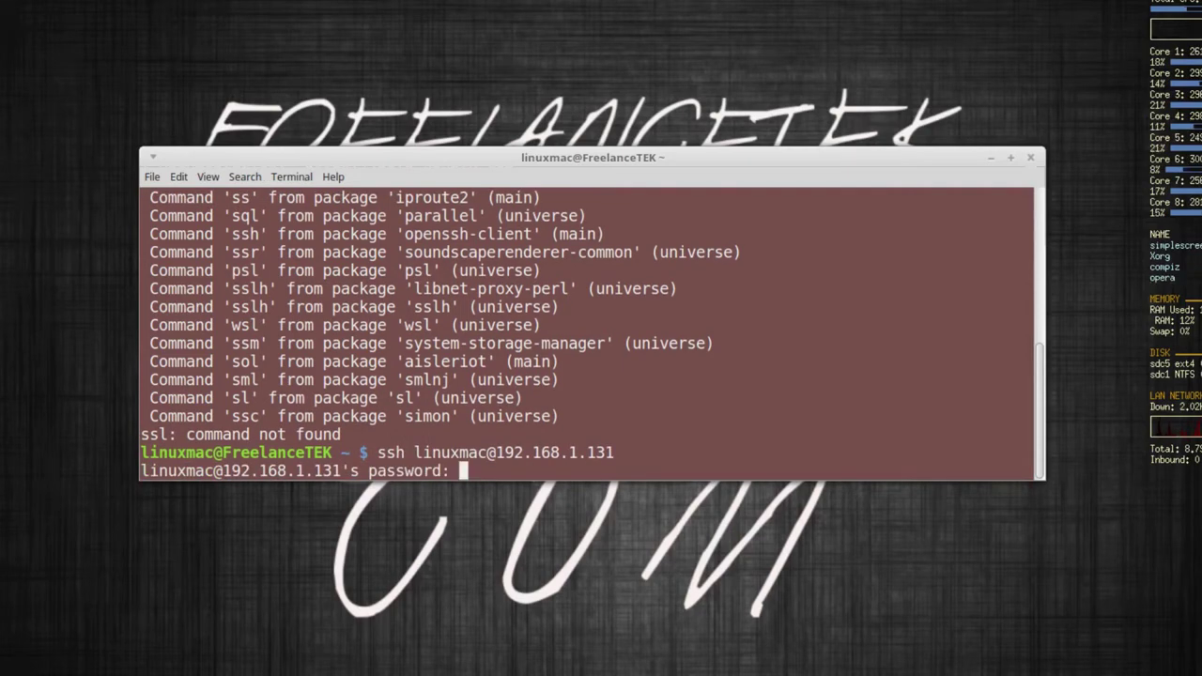
{"action": "key", "text": "Return"}
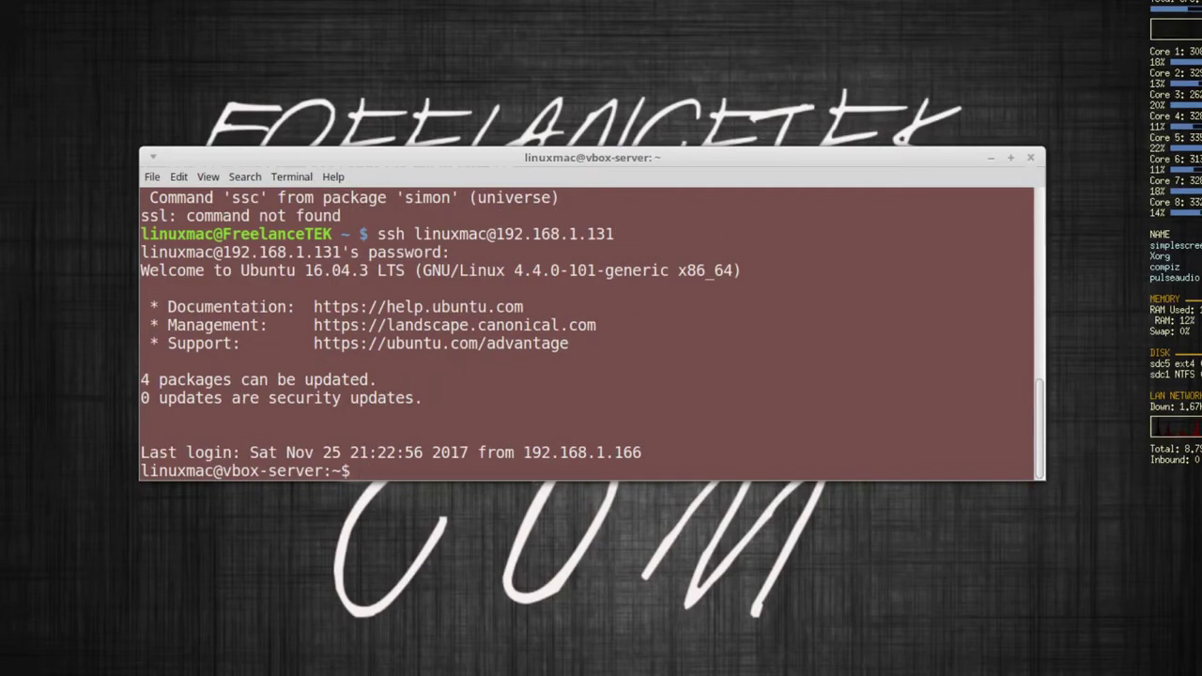
{"action": "type", "text": "clear"}
{"action": "key", "text": "Return"}
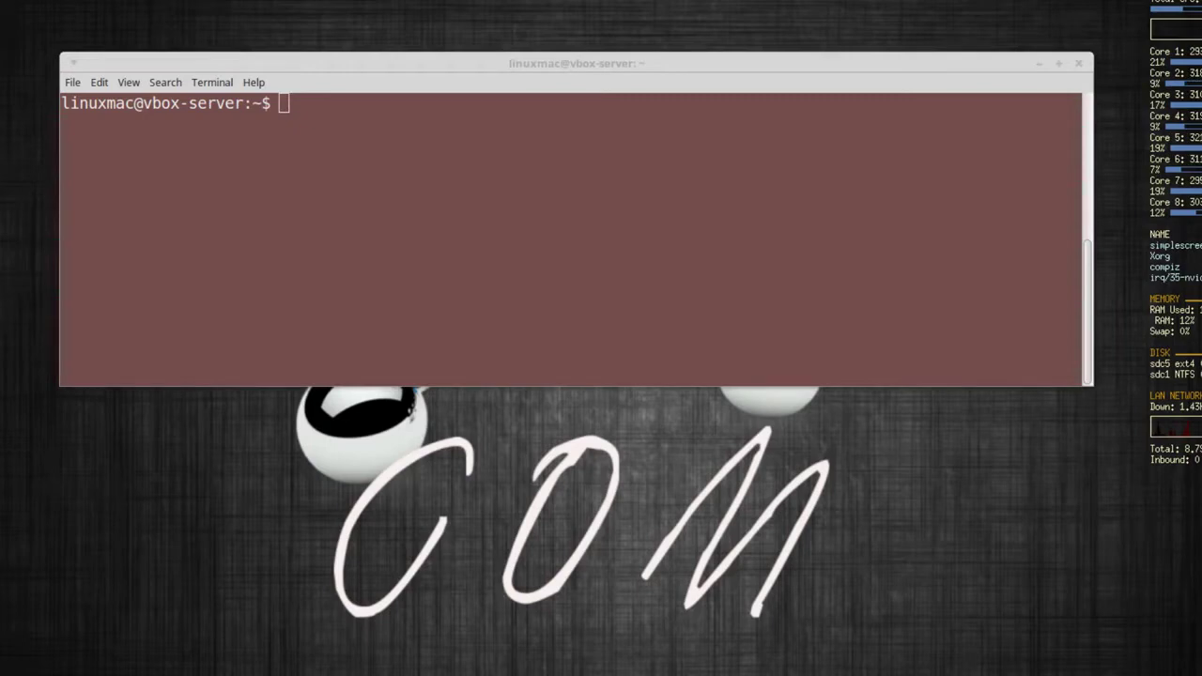
Step: Generate a 2048-bit RSA private key with "openssl genrsa -out onlyoffice.key 2048" and clear the terminal
{"action": "left_click", "coordinate": [363, 230]}
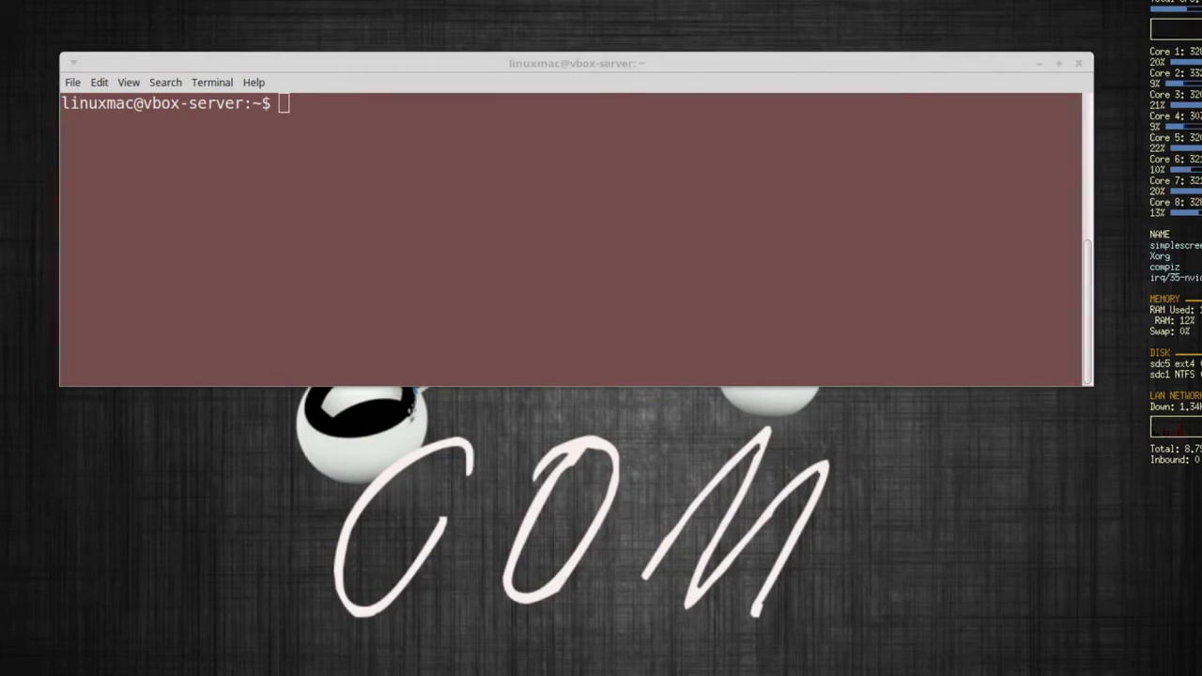
{"action": "left_click", "coordinate": [226, 288]}
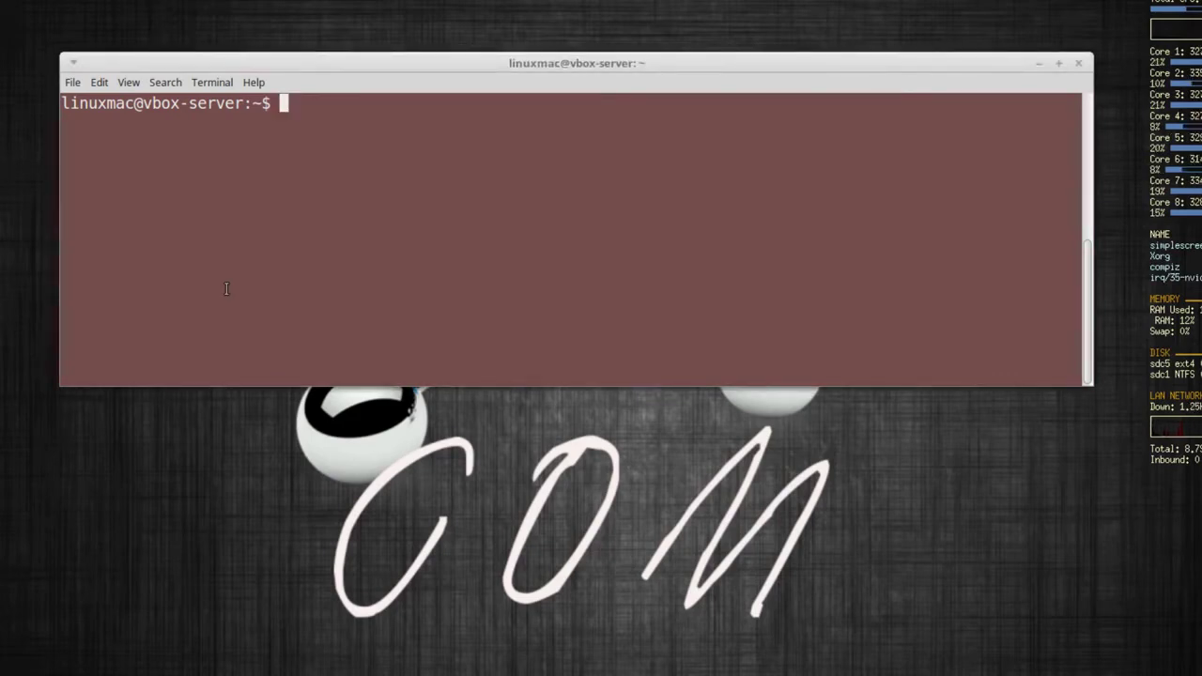
{"action": "type", "text": "open"}
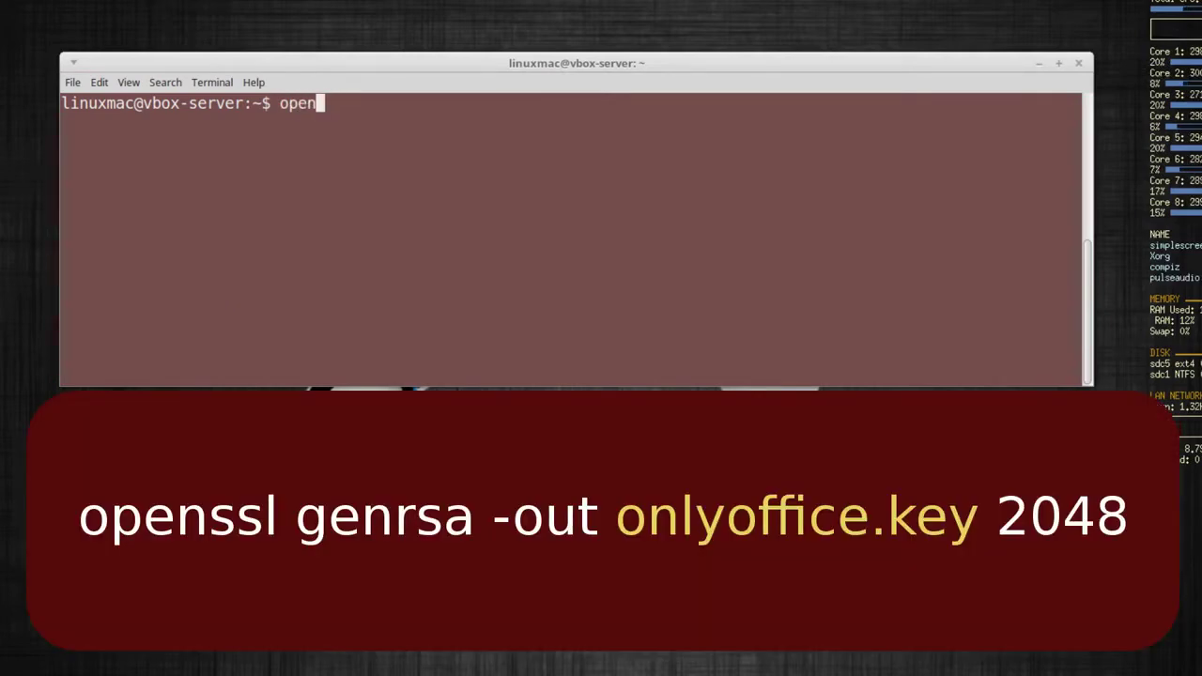
{"action": "type", "text": "ss"}
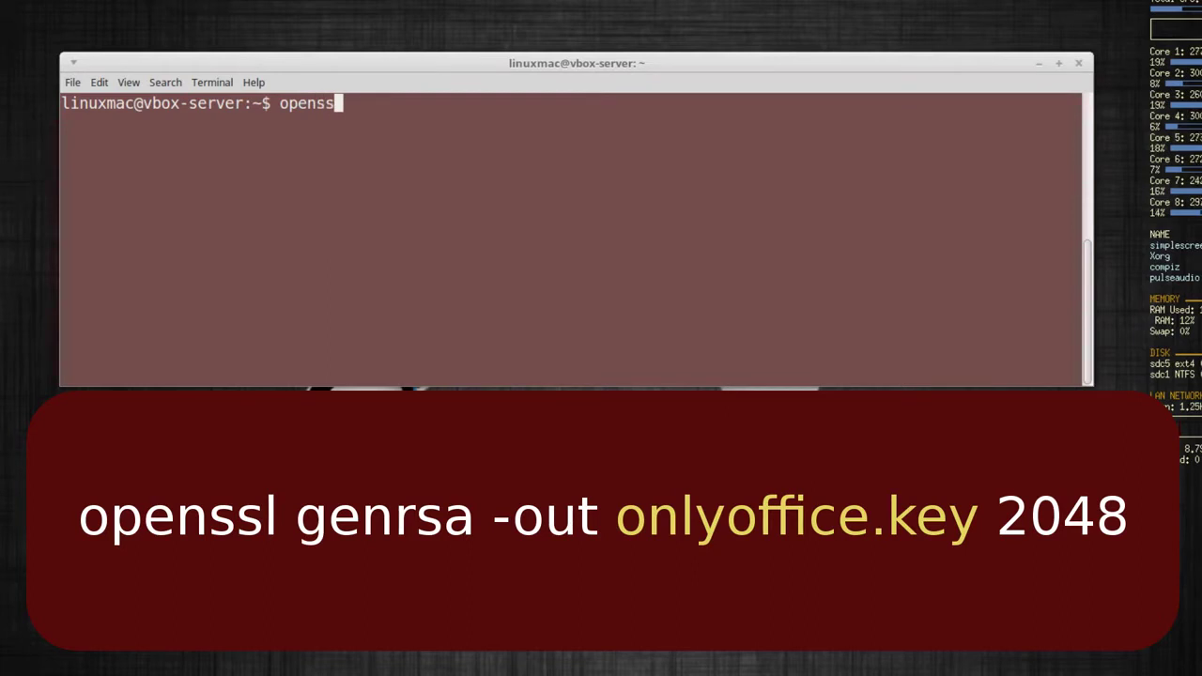
{"action": "type", "text": "l genrsa -o"}
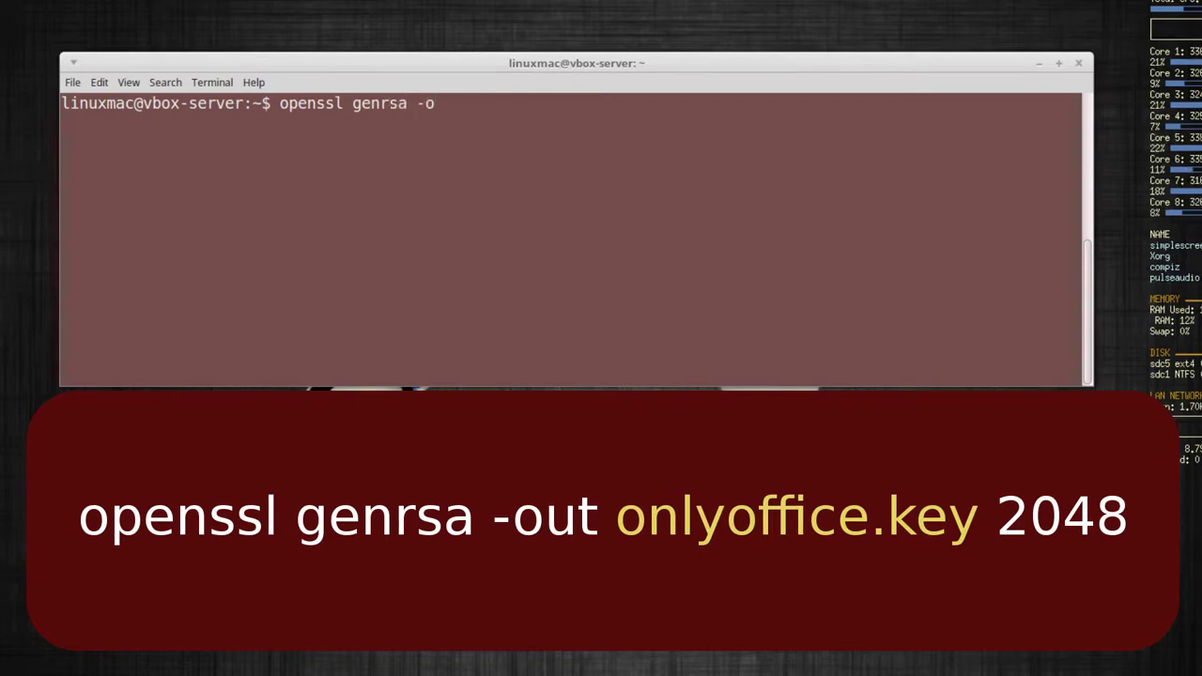
{"action": "type", "text": "ut"}
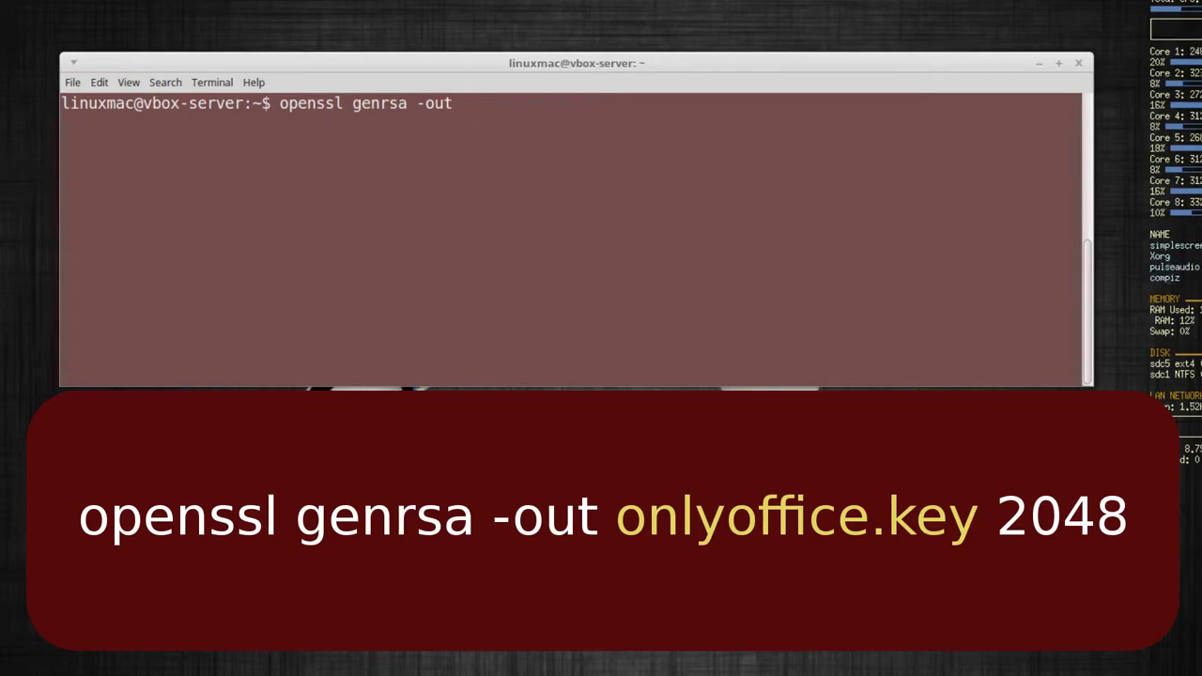
{"action": "type", "text": "onlyoffice"}
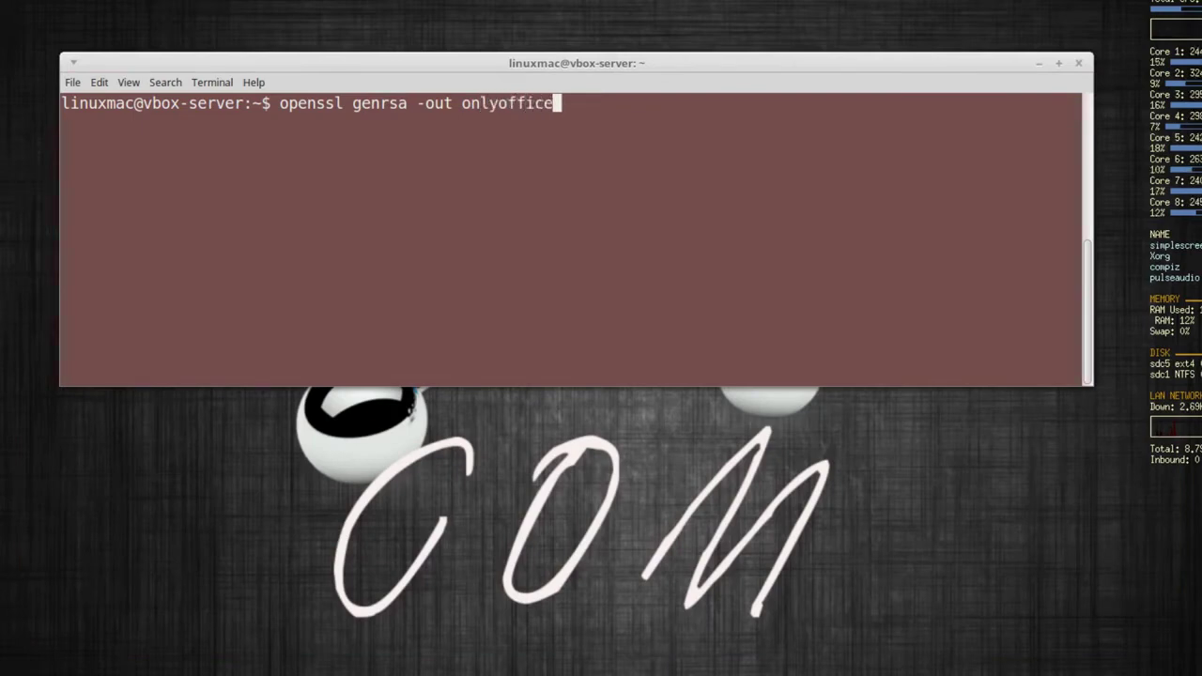
{"action": "type", "text": ".key"}
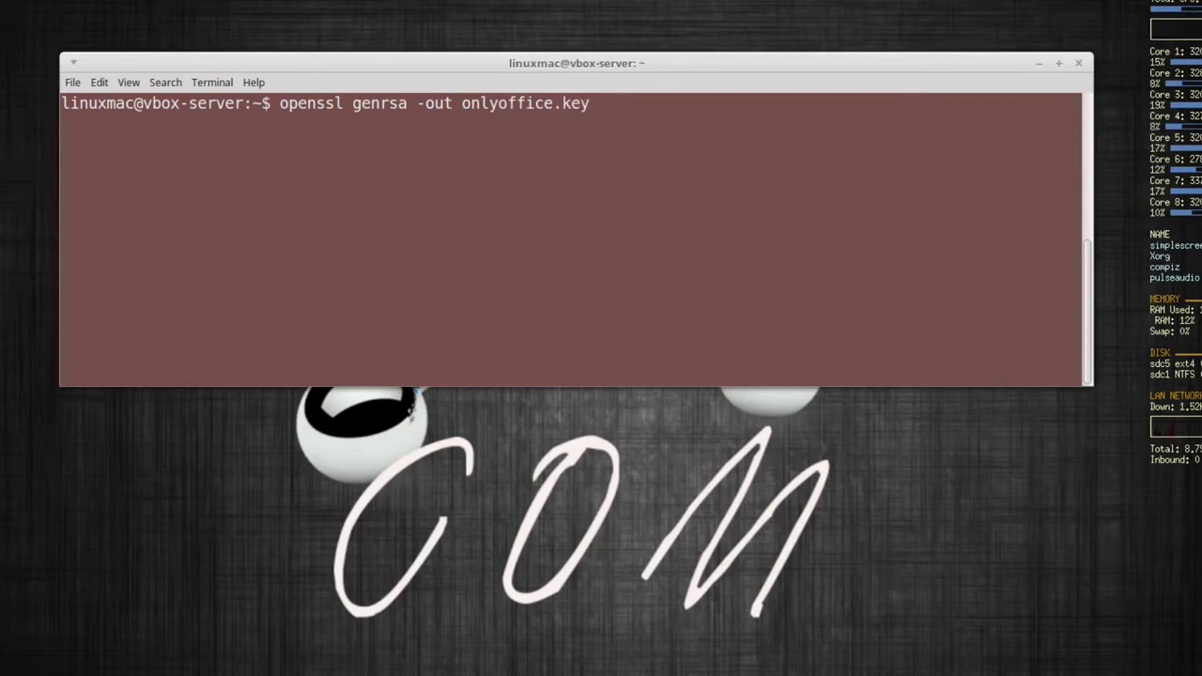
{"action": "type", "text": " 2"}
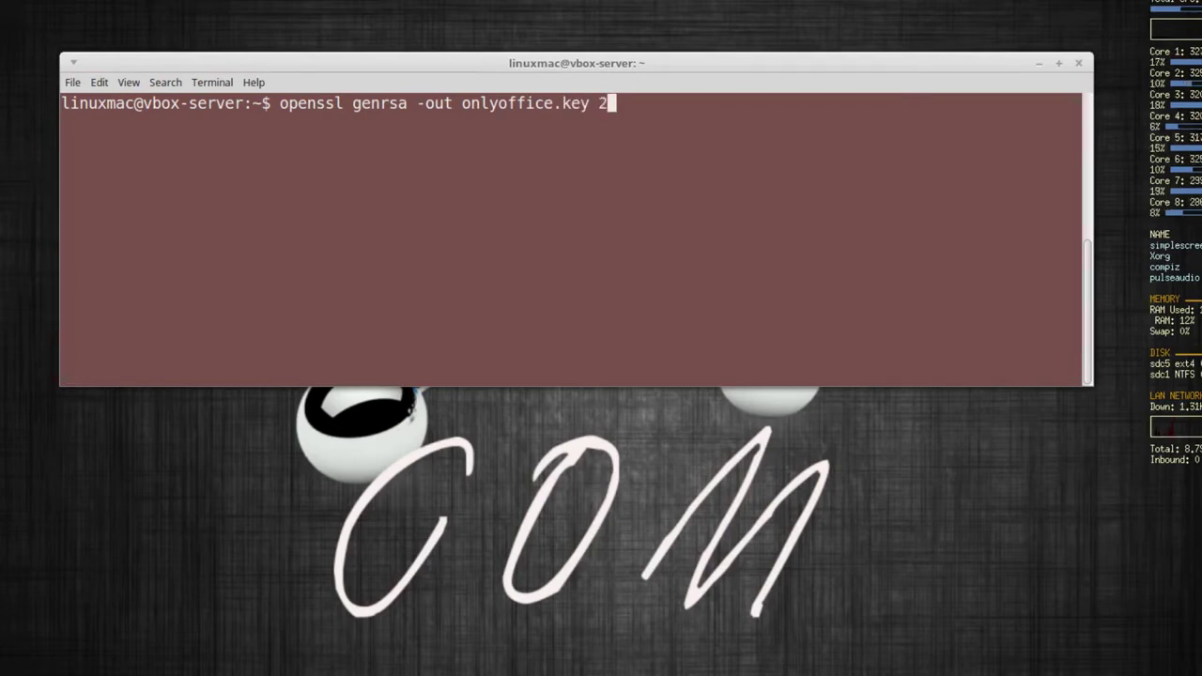
{"action": "type", "text": "048"}
{"action": "key", "text": "Return"}
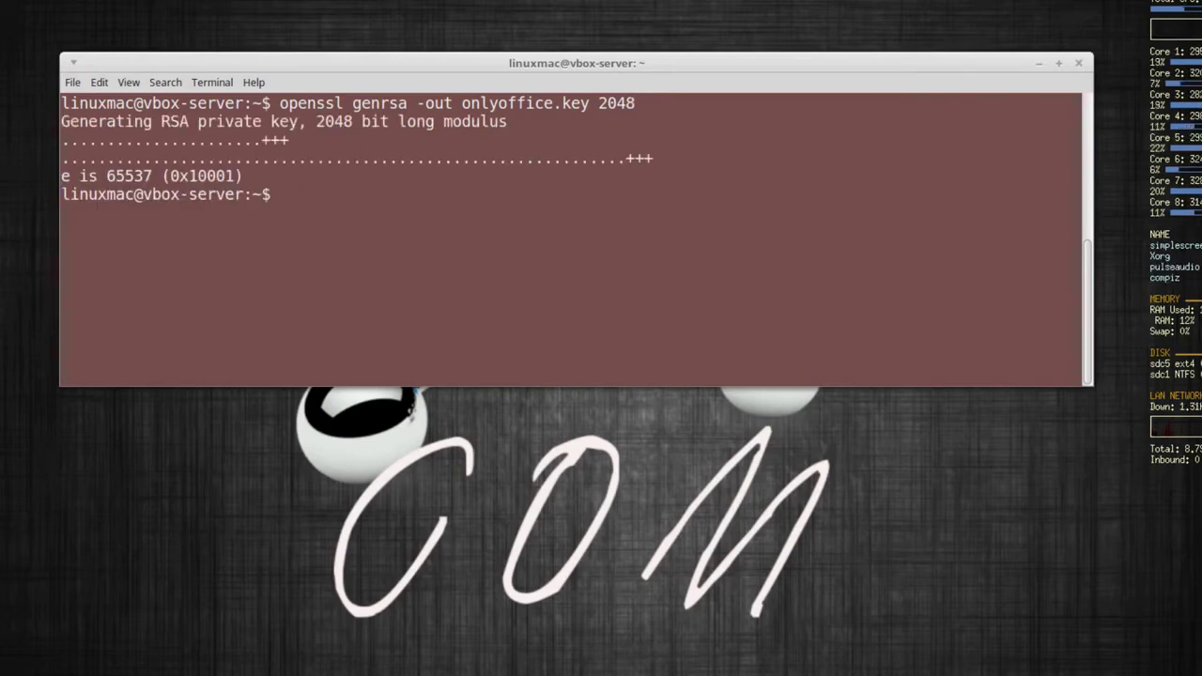
{"action": "type", "text": "clear"}
{"action": "key", "text": "Return"}
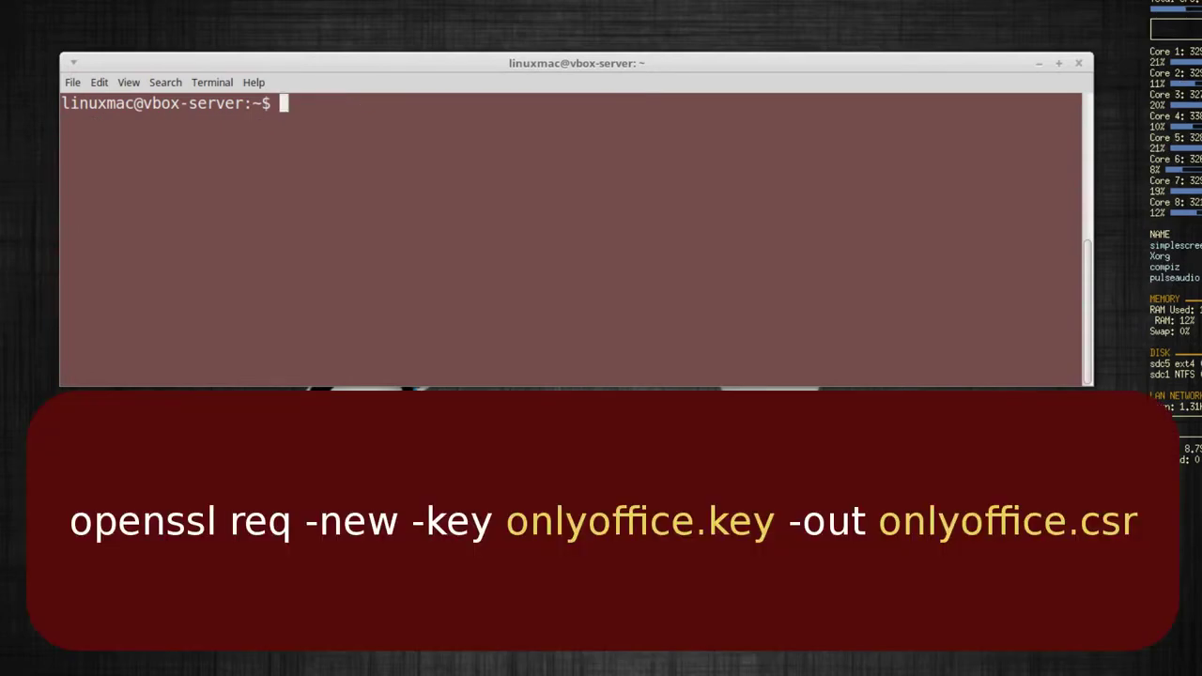
Step: Start a certificate signing request with "openssl req -new -key onlyoffice.key -out onlyoffice.csr"
{"action": "type", "text": "ope"}
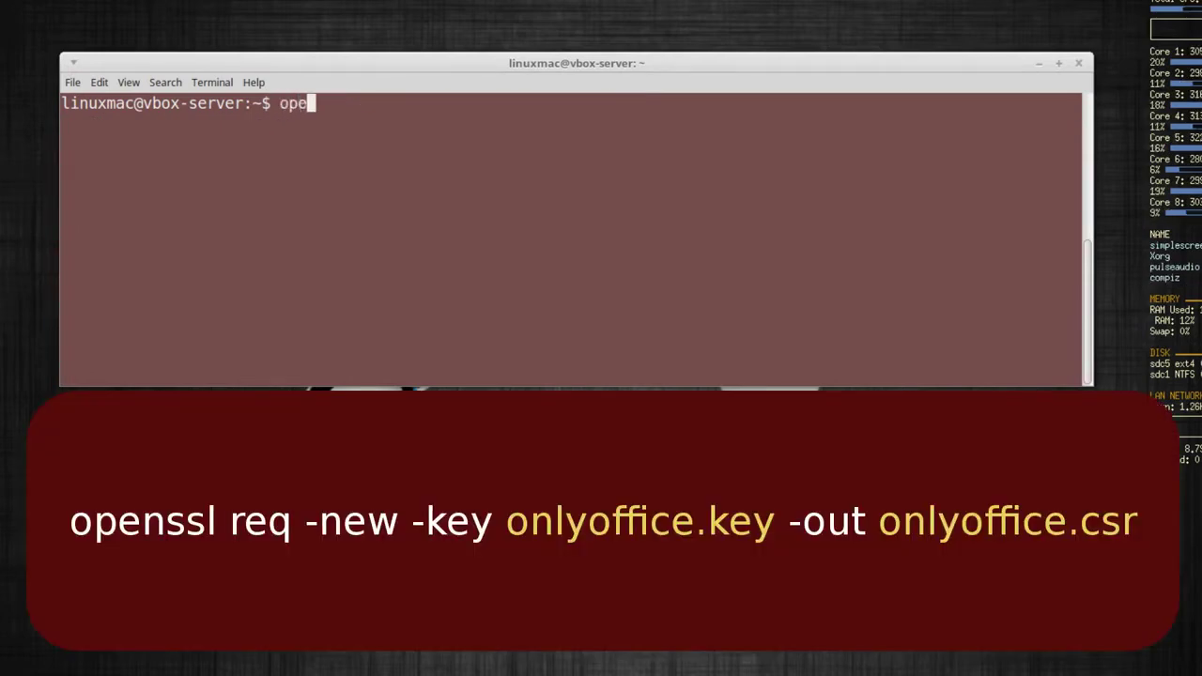
{"action": "type", "text": "nssl req -new -"}
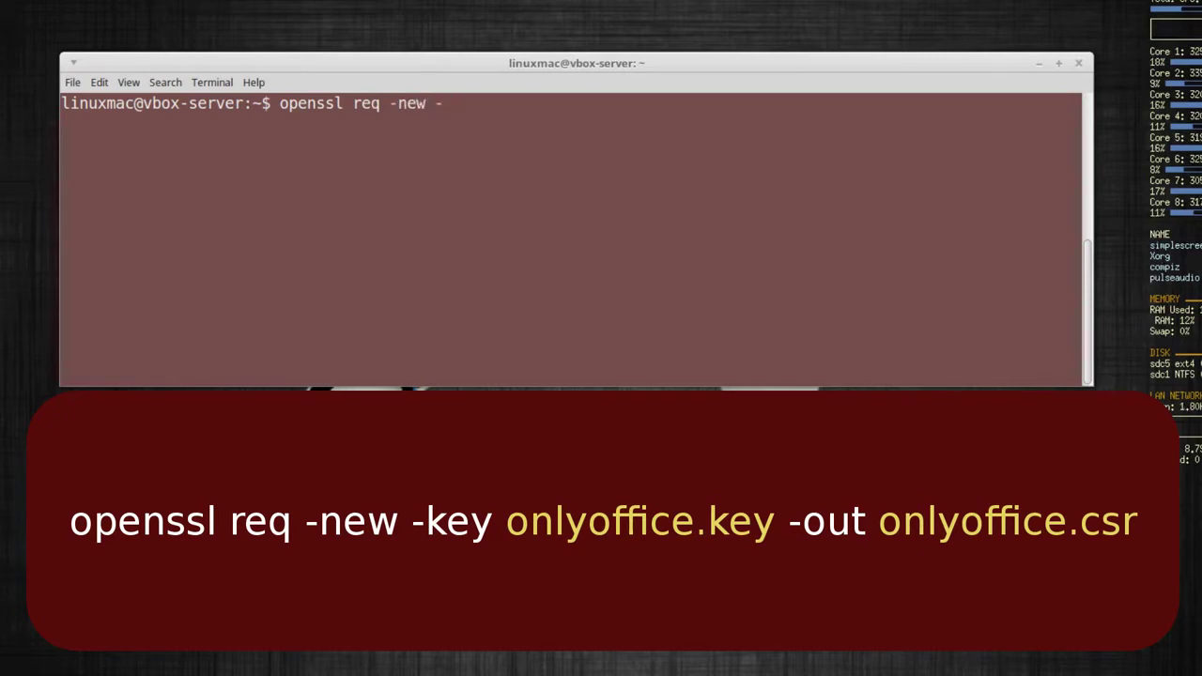
{"action": "type", "text": "key "}
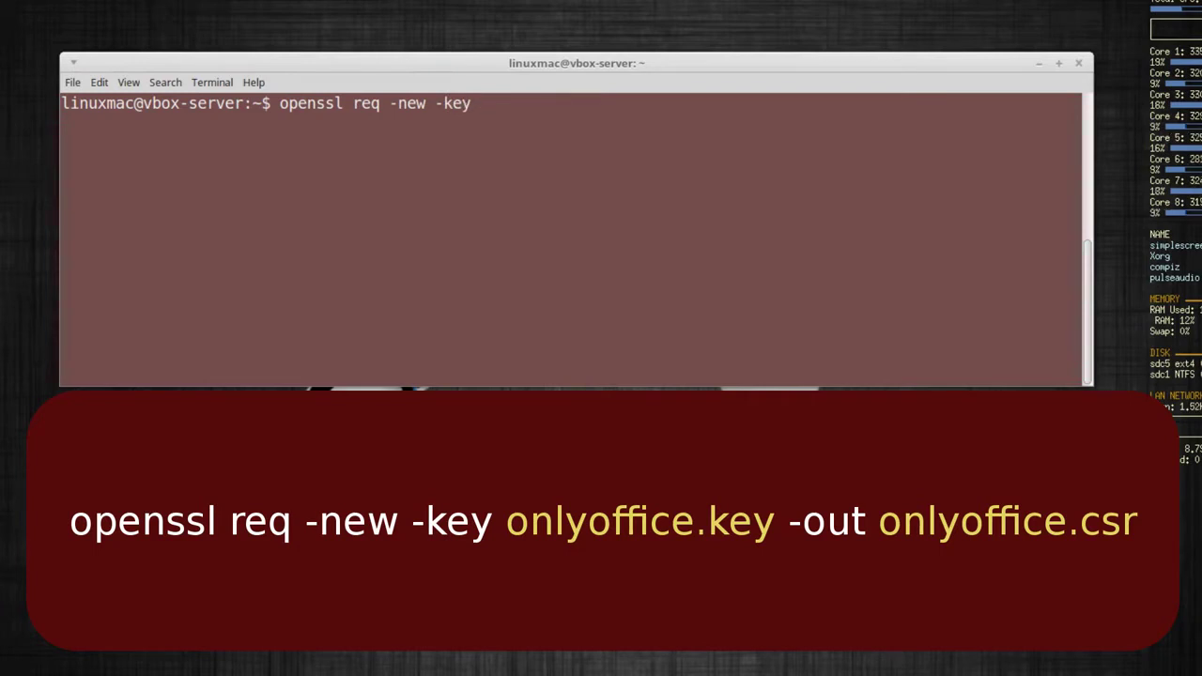
{"action": "type", "text": "o"}
{"action": "key", "text": "Tab"}
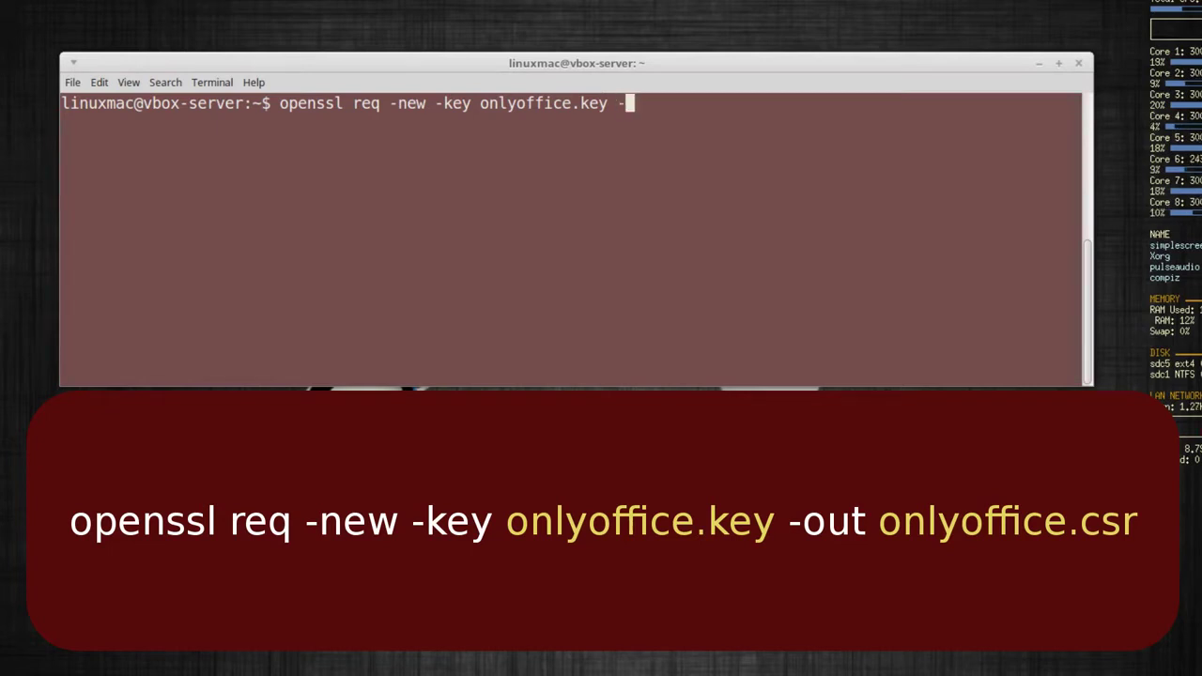
{"action": "type", "text": "-out o"}
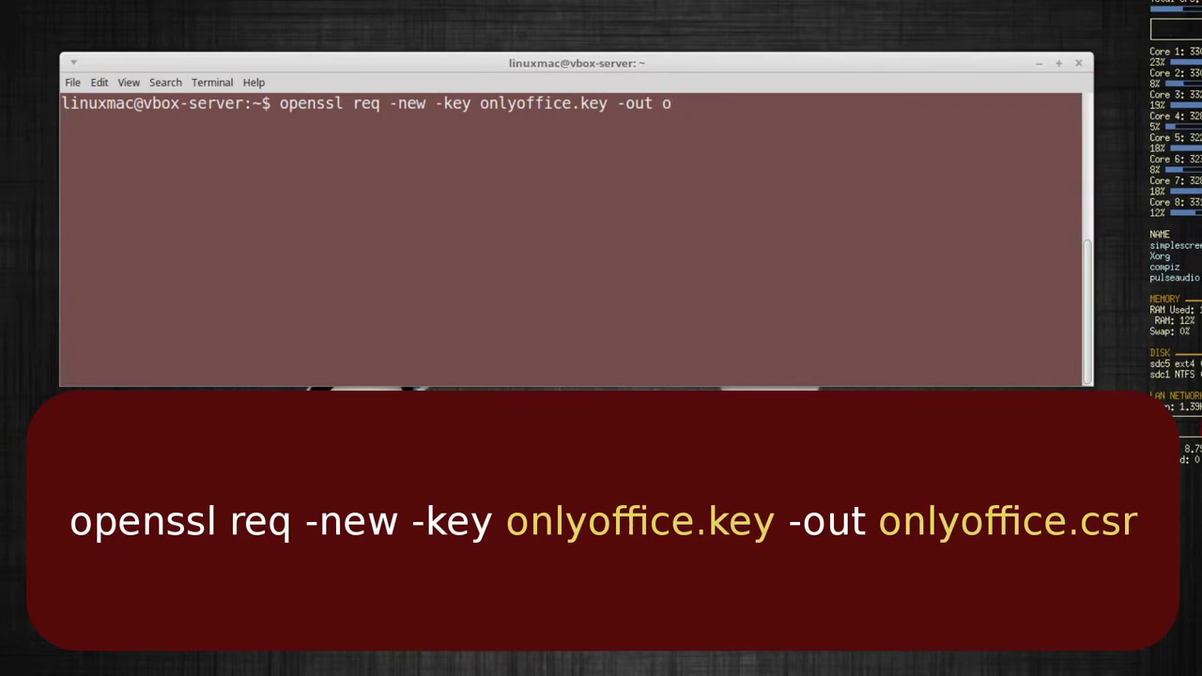
{"action": "key", "text": "Tab"}
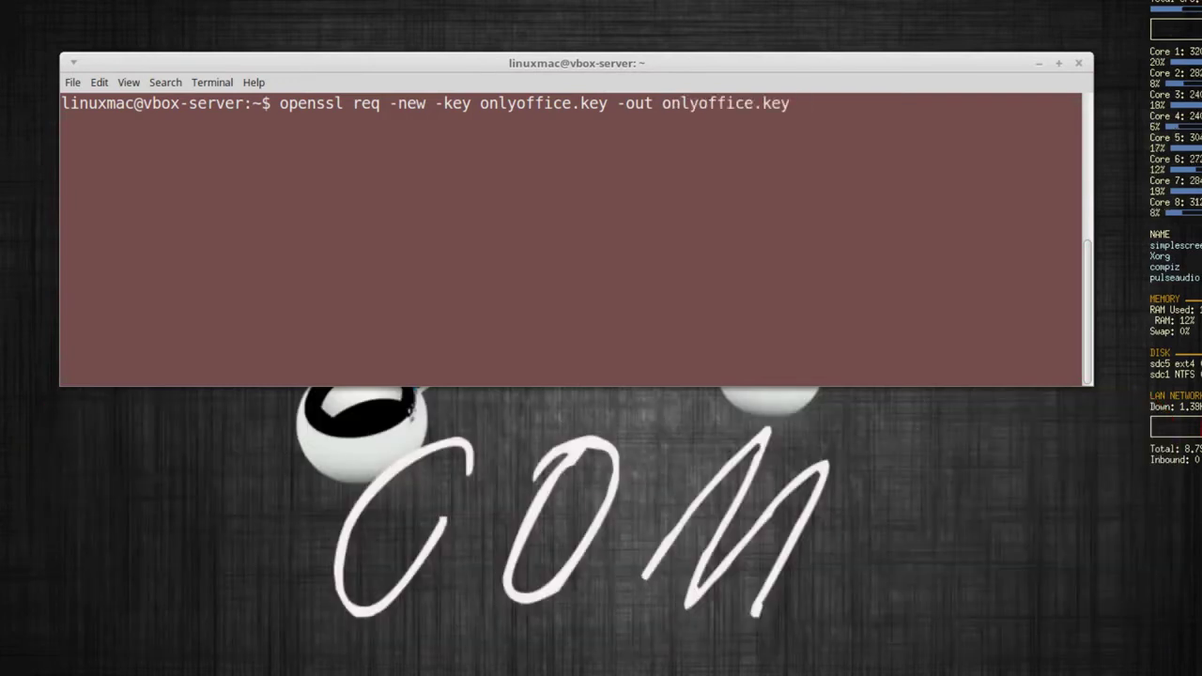
{"action": "key", "text": "BackSpace"}
{"action": "key", "text": "BackSpace"}
{"action": "key", "text": "BackSpace"}
{"action": "type", "text": "csr"}
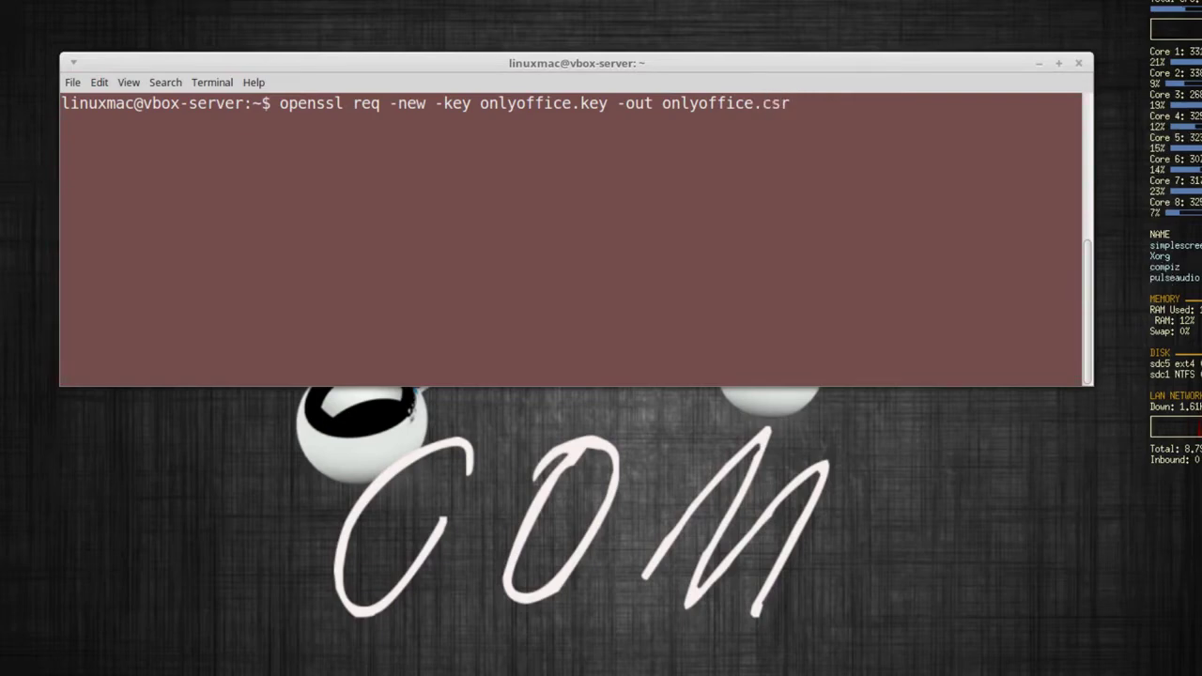
{"action": "key", "text": "Return"}
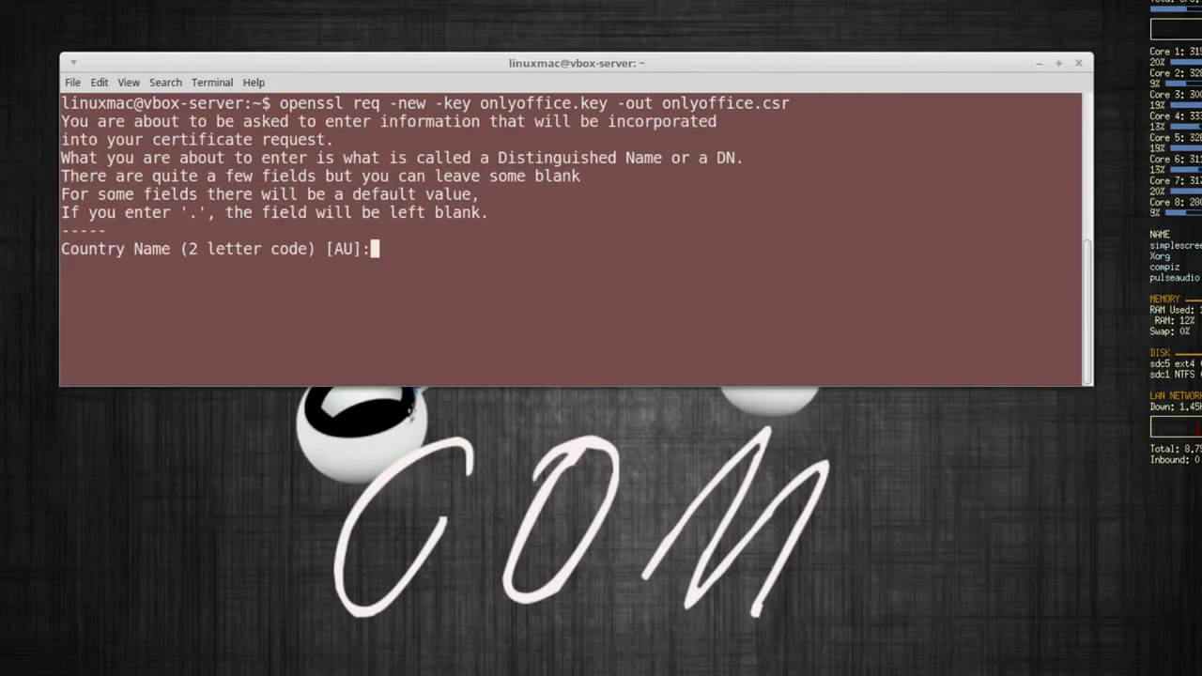
Step: Enter US as the country, TEXAS as the state and HOUSTON as the locality for the certificate request
{"action": "type", "text": "US"}
{"action": "key", "text": "Return"}
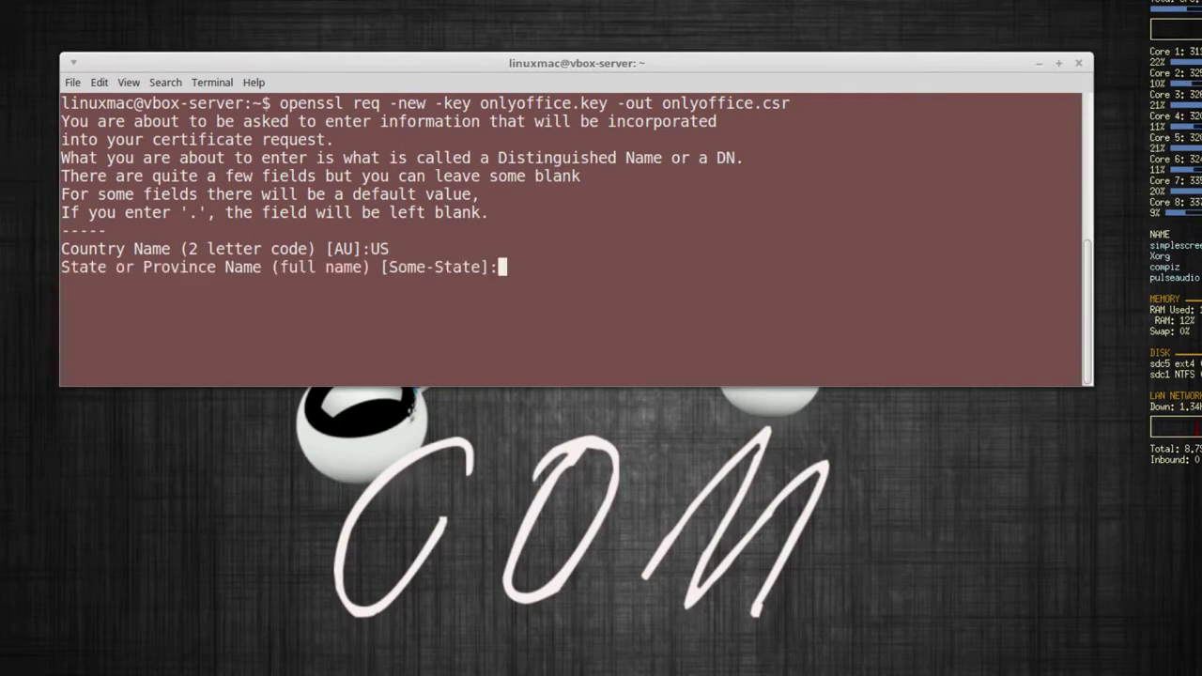
{"action": "type", "text": "TEXAS"}
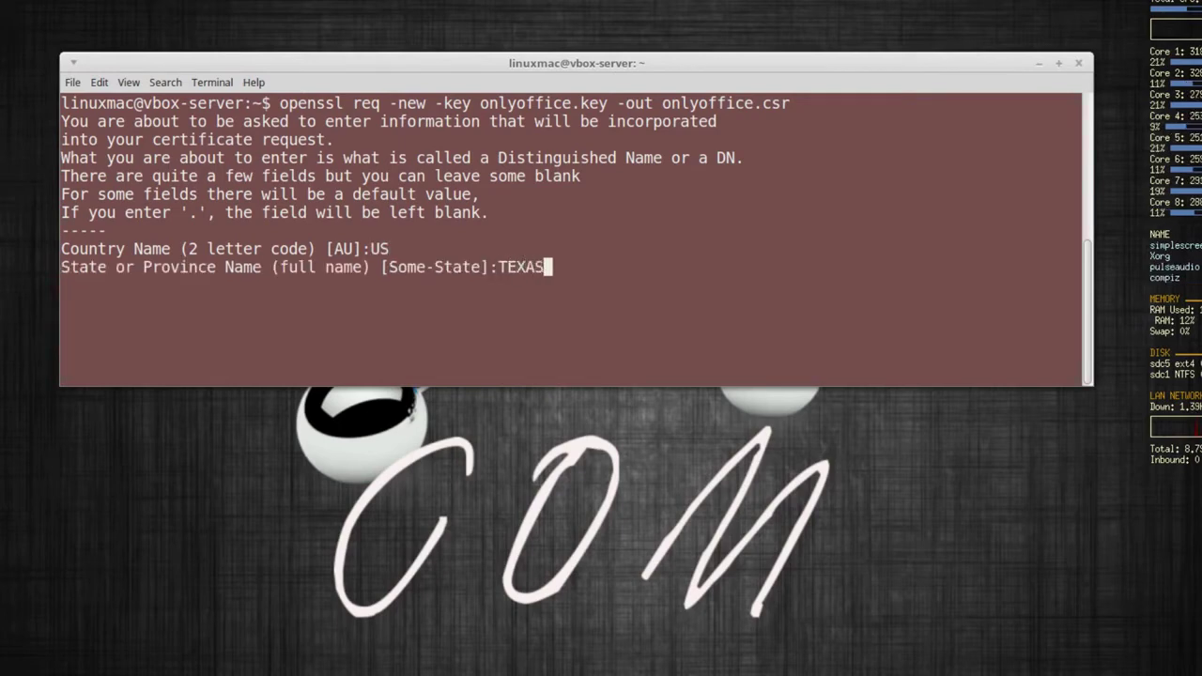
{"action": "key", "text": "Return"}
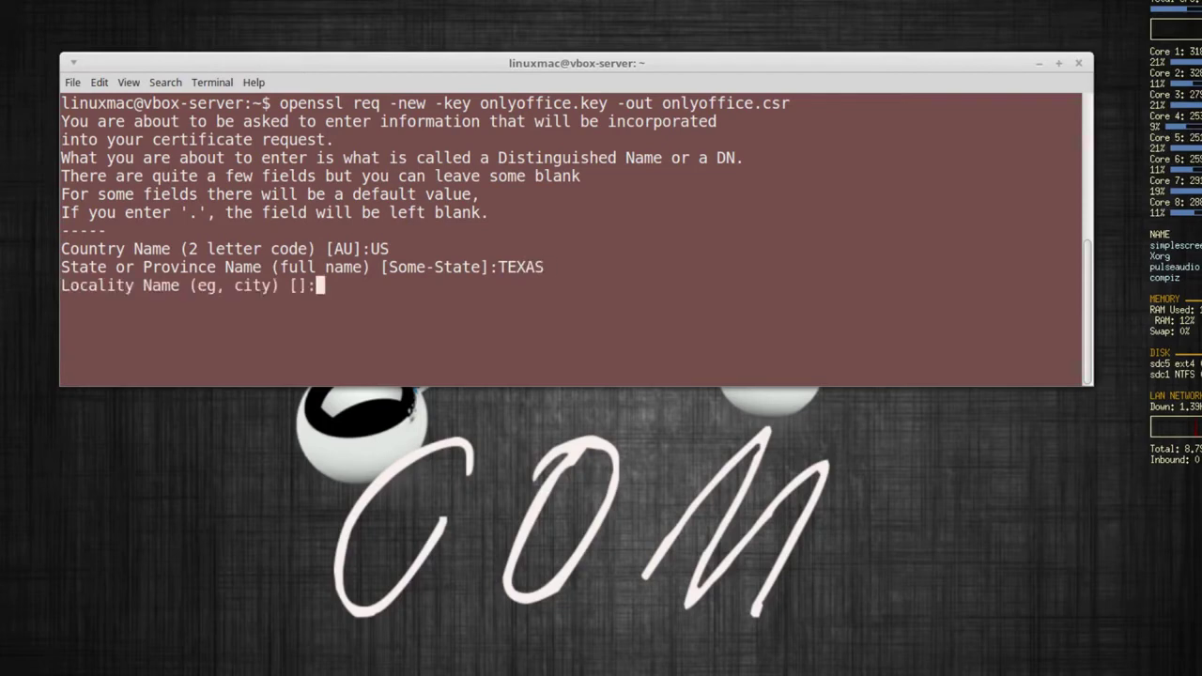
{"action": "type", "text": "HOUS"}
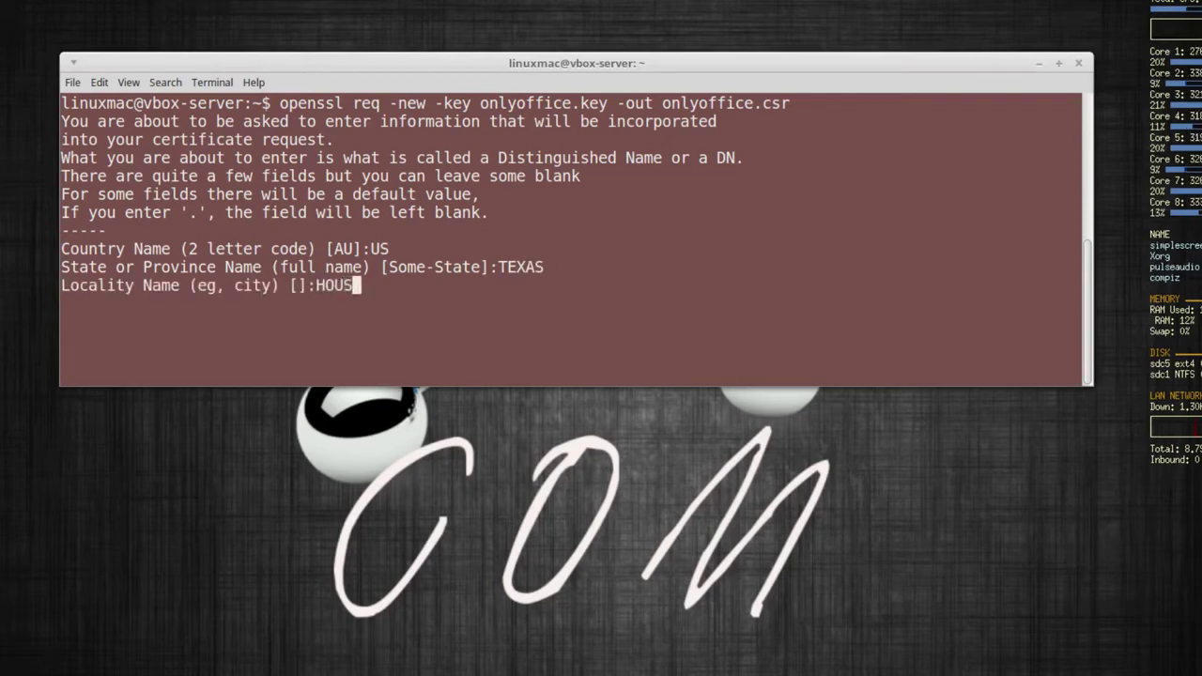
{"action": "type", "text": "TON"}
{"action": "key", "text": "Return"}
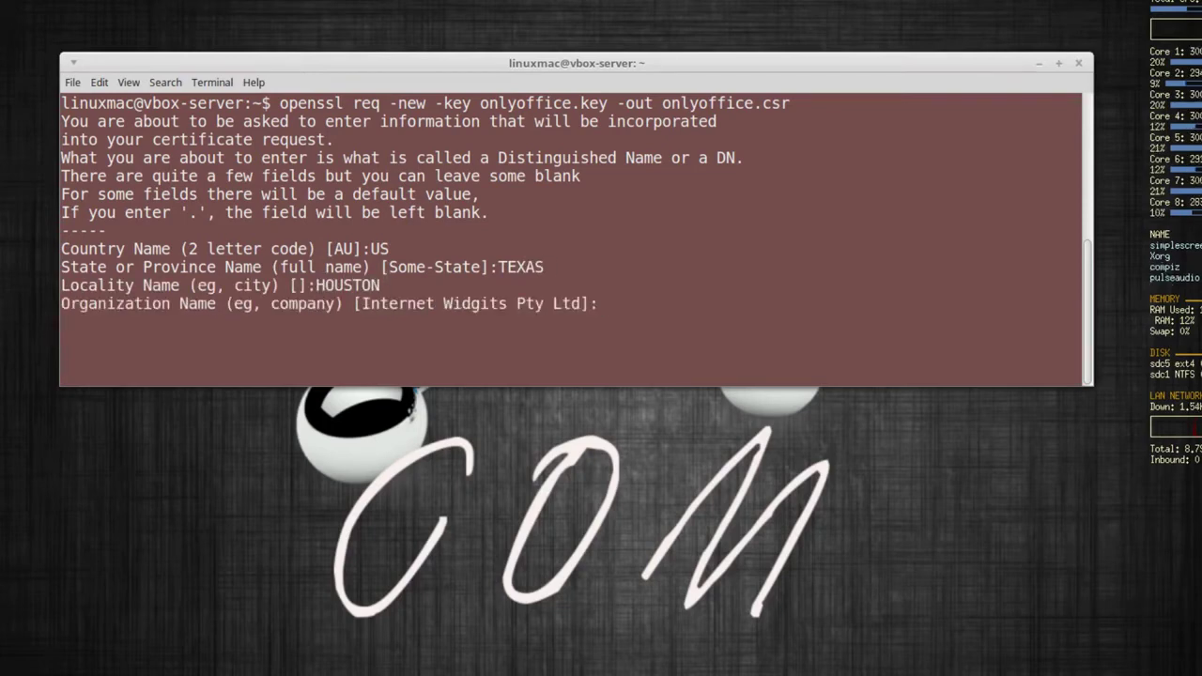
Step: Enter "freelanceTEK.com" as the organization name and "IT" as the organizational unit of the certificate request
{"action": "type", "text": "freela"}
{"action": "type", "text": "ncer"}
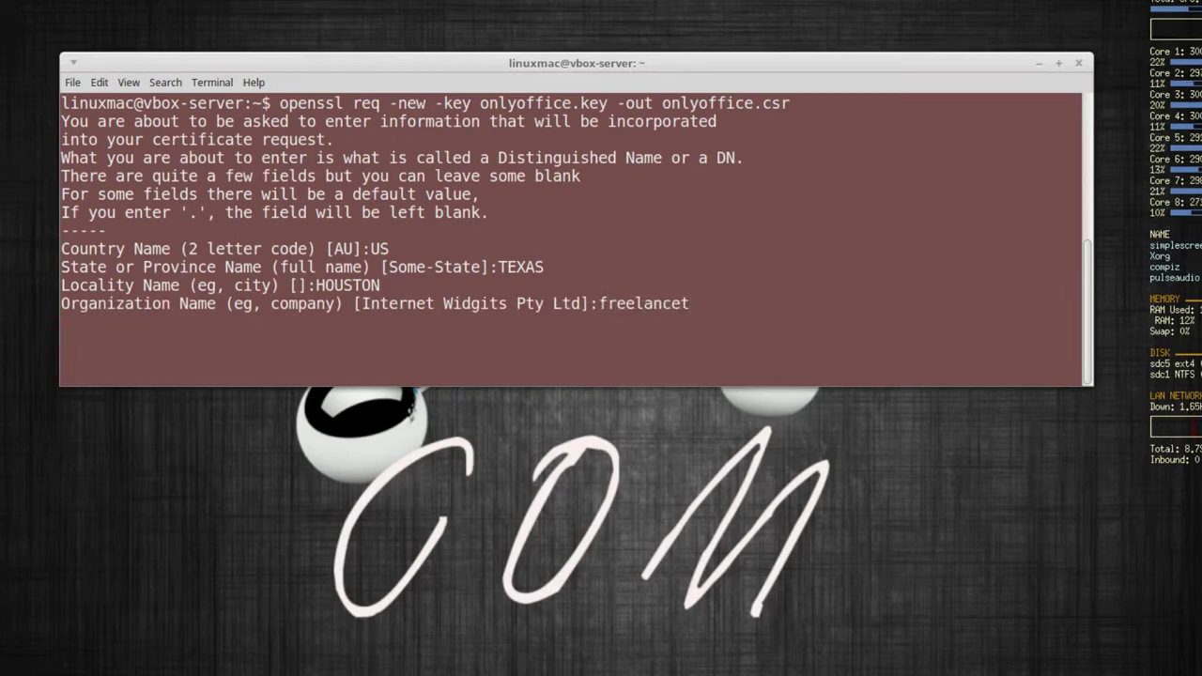
{"action": "key", "text": "BackSpace"}
{"action": "type", "text": "TEK.com"}
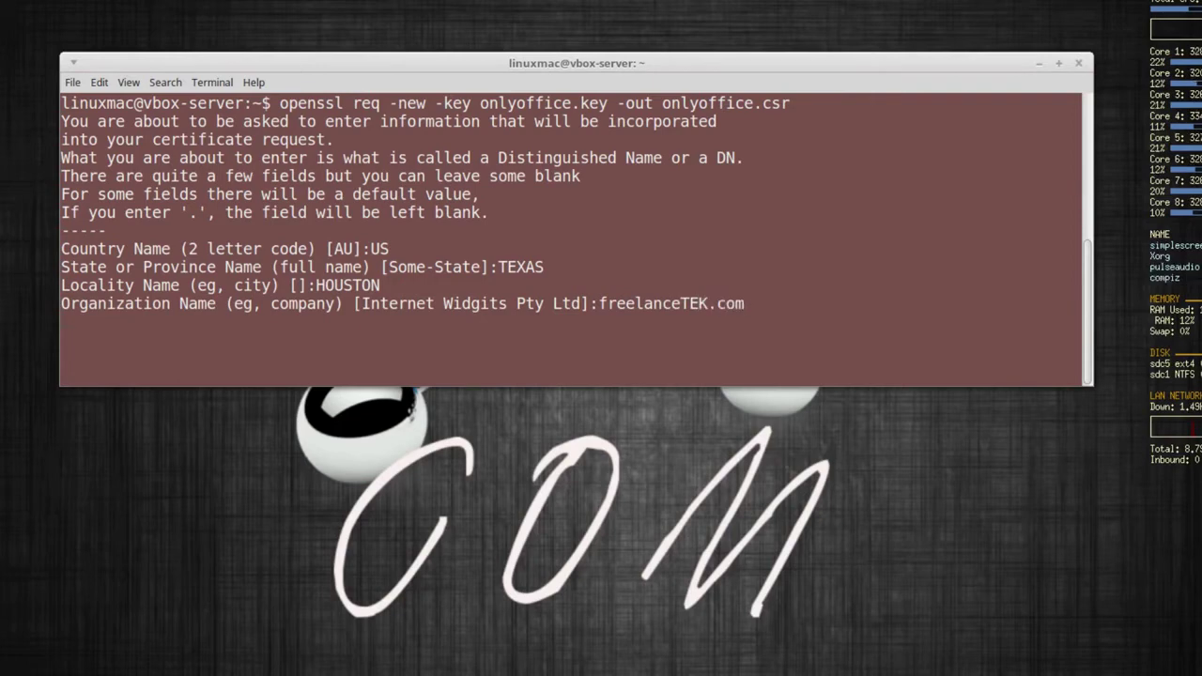
{"action": "key", "text": "Return"}
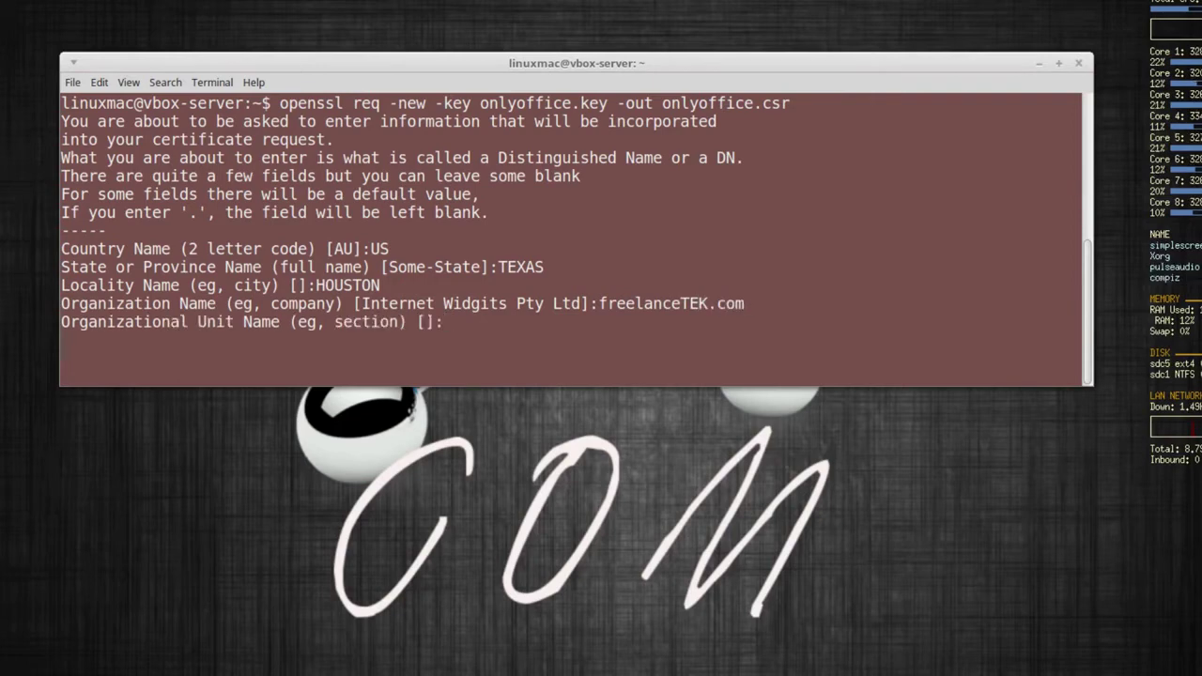
{"action": "type", "text": "IT"}
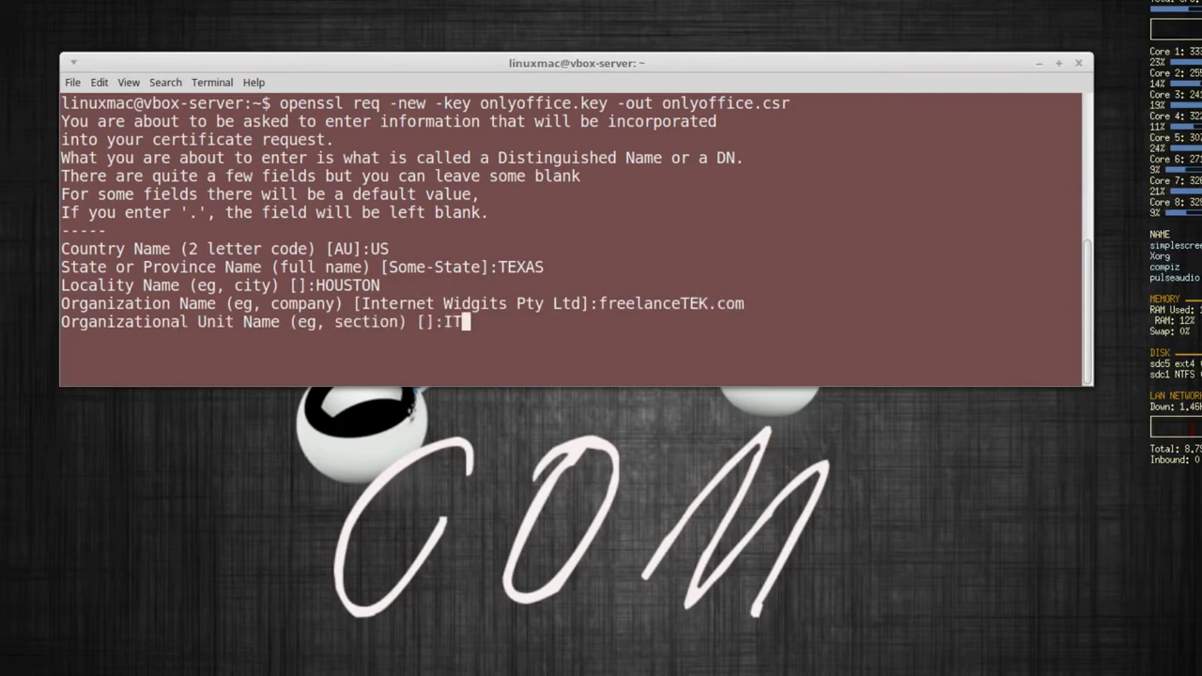
{"action": "key", "text": "Return"}
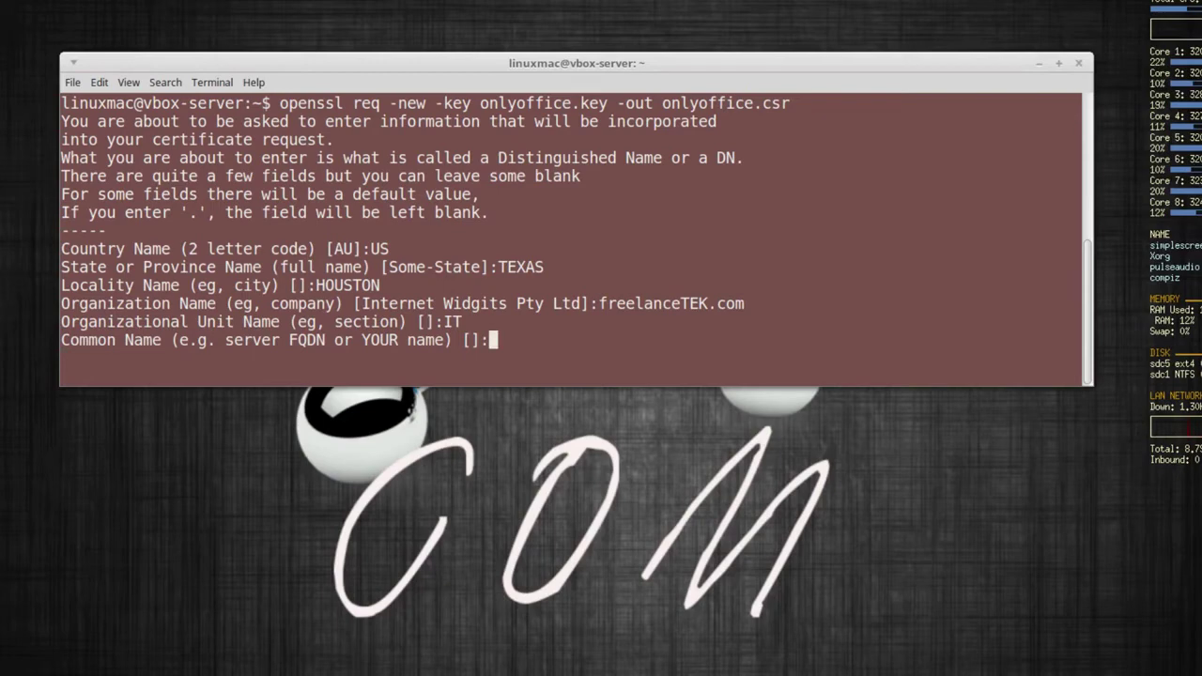
Step: Enter "openoffice.local.test" as the common name of the certificate request
{"action": "type", "text": "open"}
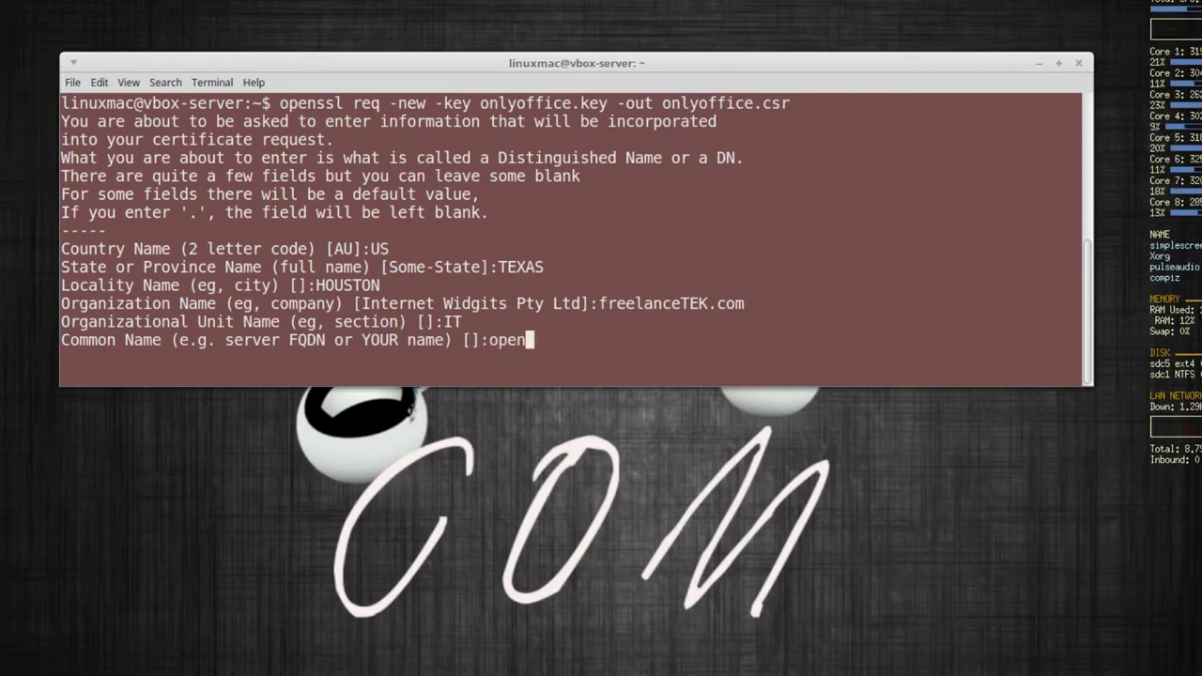
{"action": "type", "text": "office."}
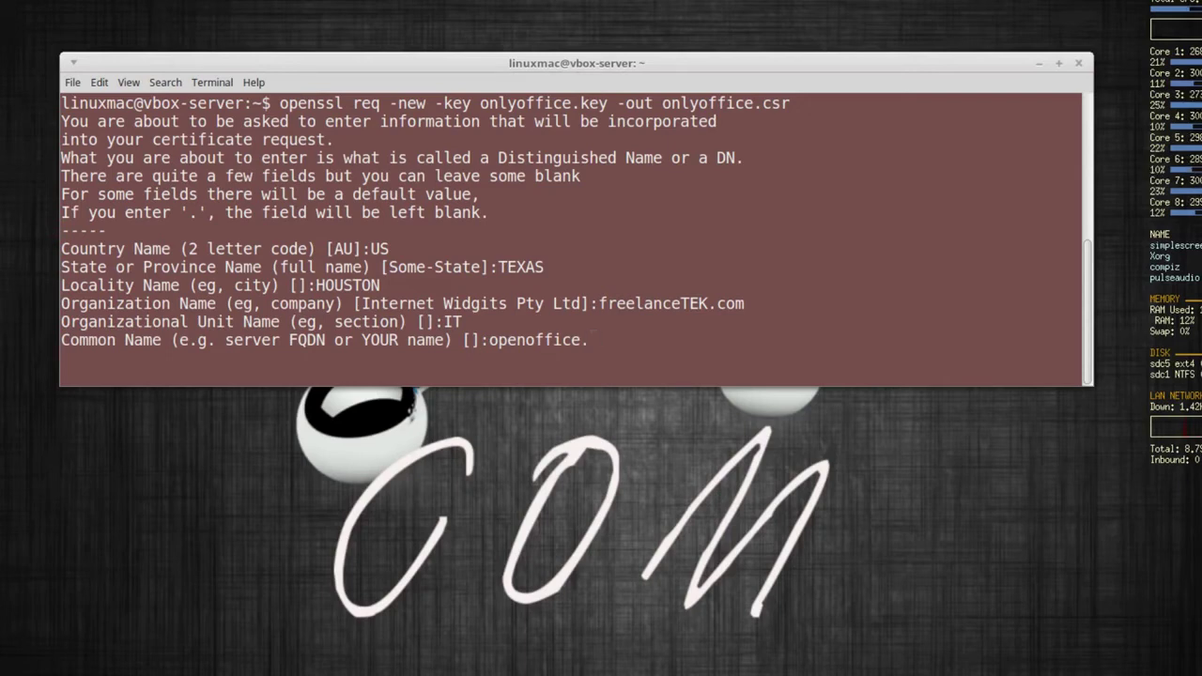
{"action": "type", "text": "loc"}
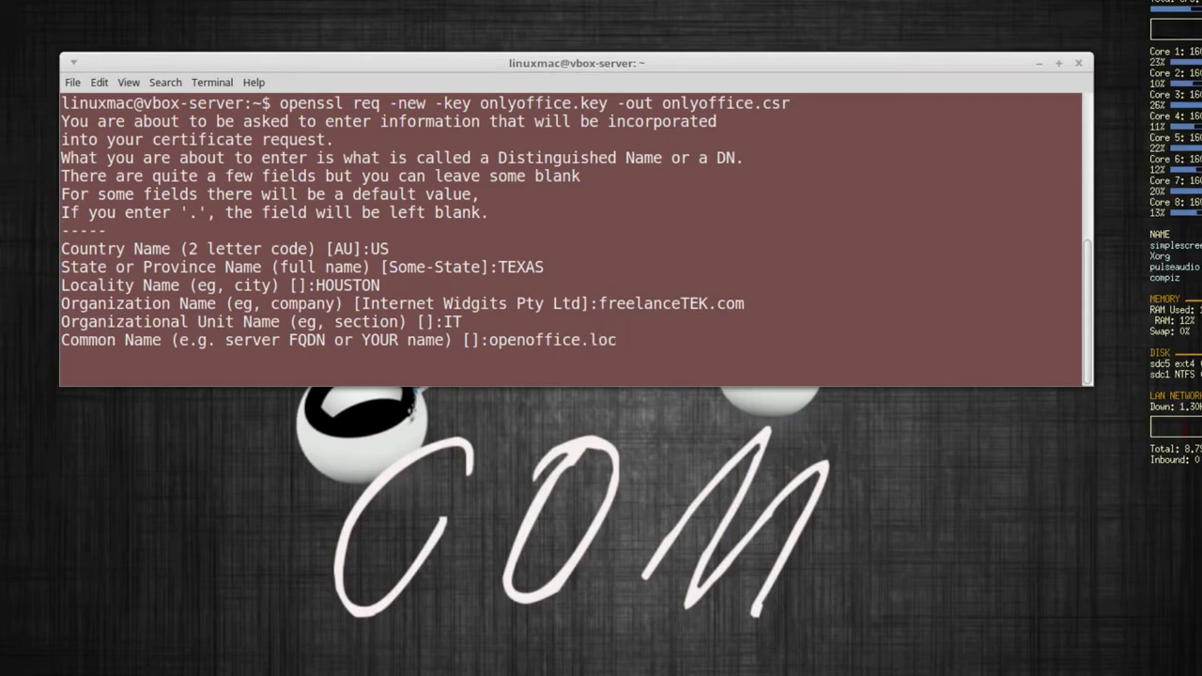
{"action": "type", "text": "al.test"}
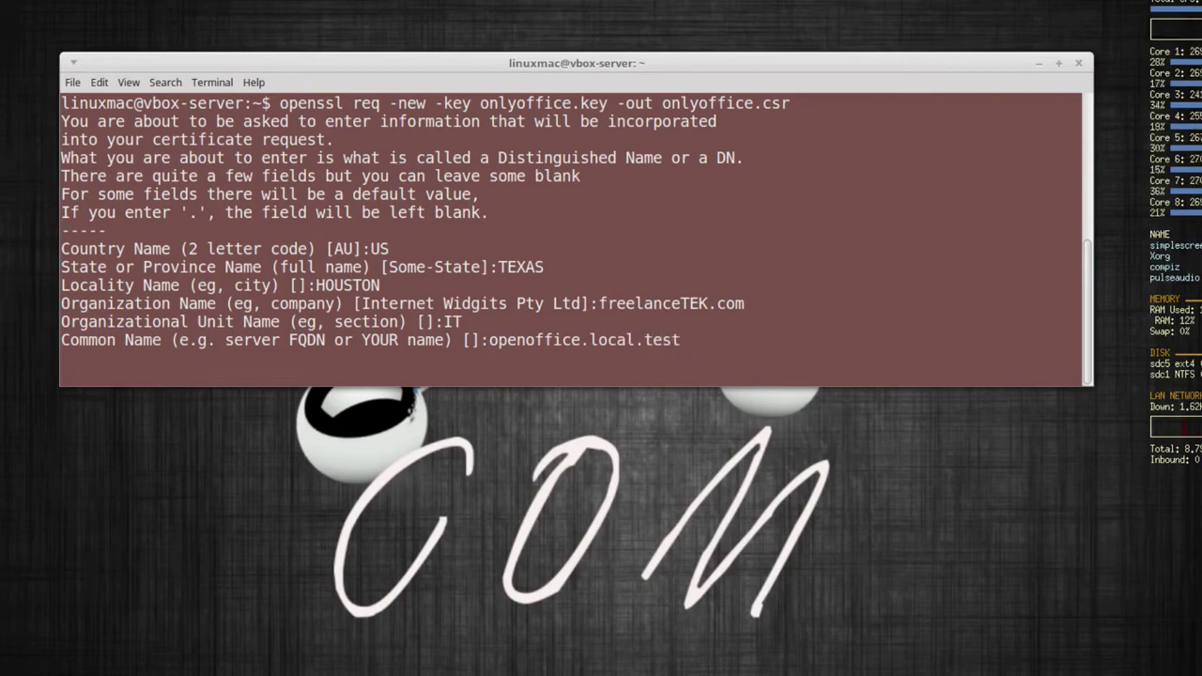
{"action": "key", "text": "Return"}
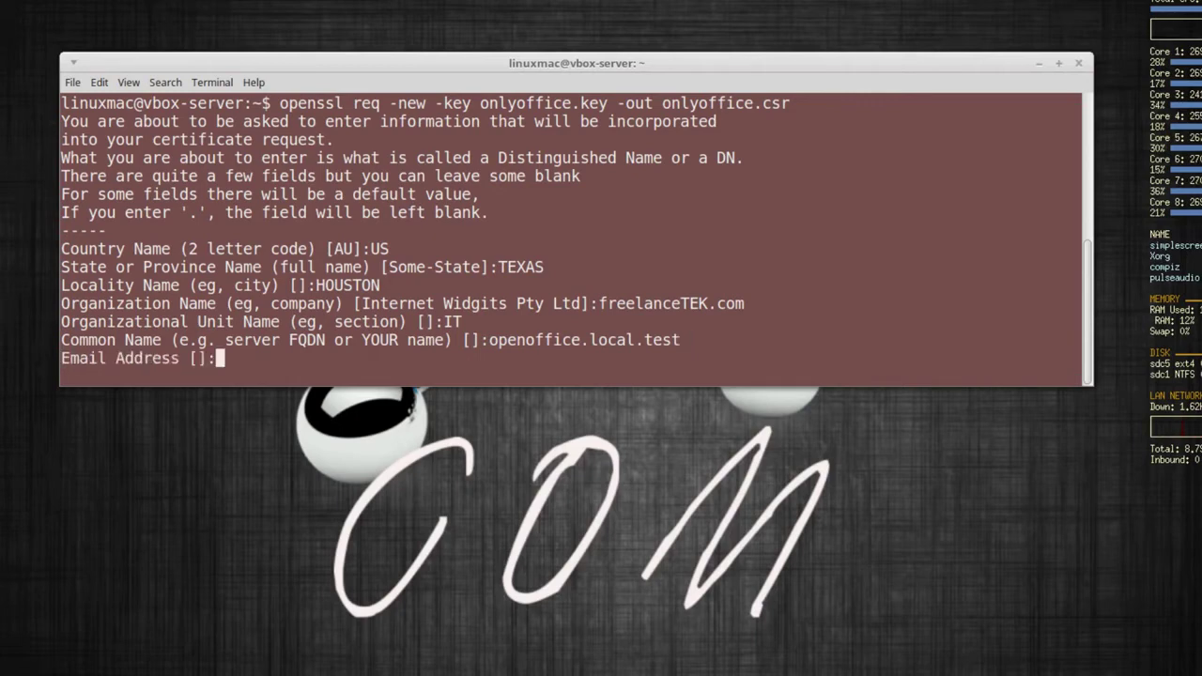
Step: Leave the email address, challenge password and optional company name blank to finish the request, and clear the terminal
{"action": "key", "text": "Return"}
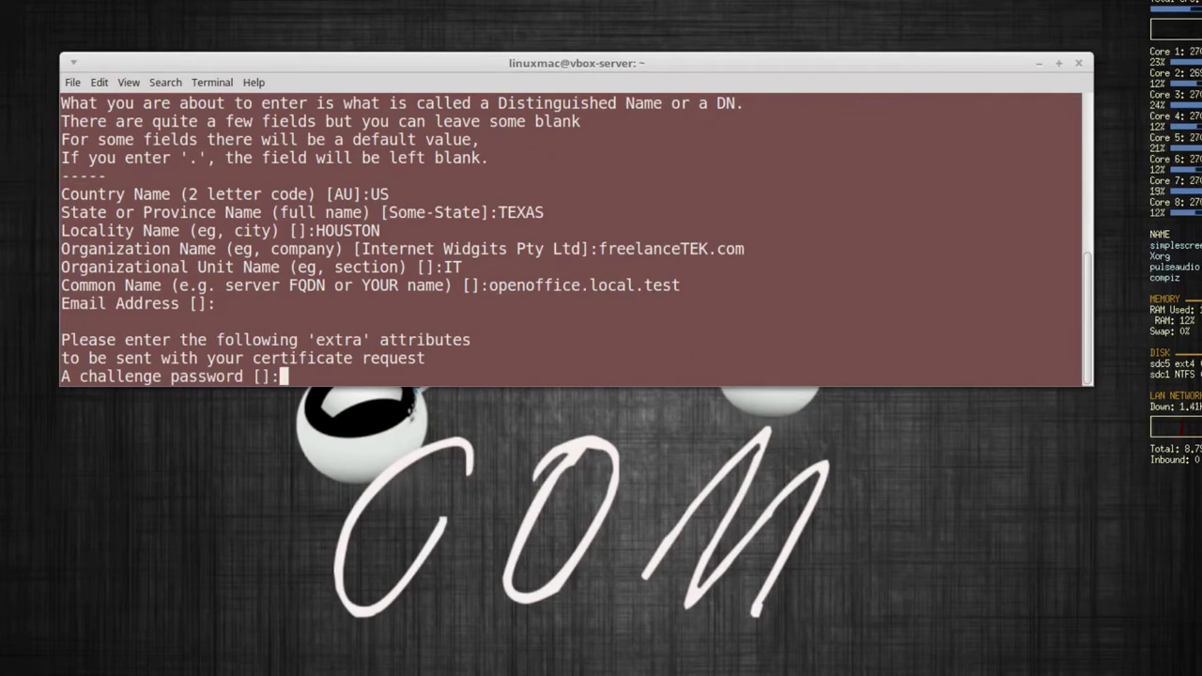
{"action": "key", "text": "Return"}
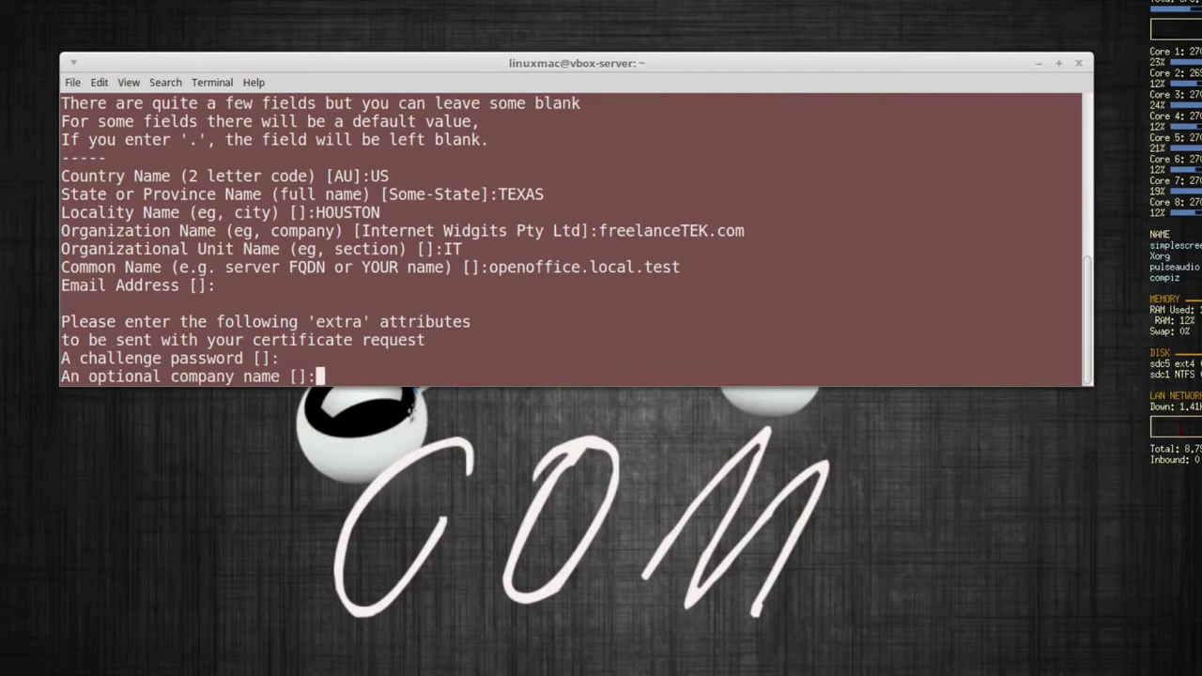
{"action": "key", "text": "Return"}
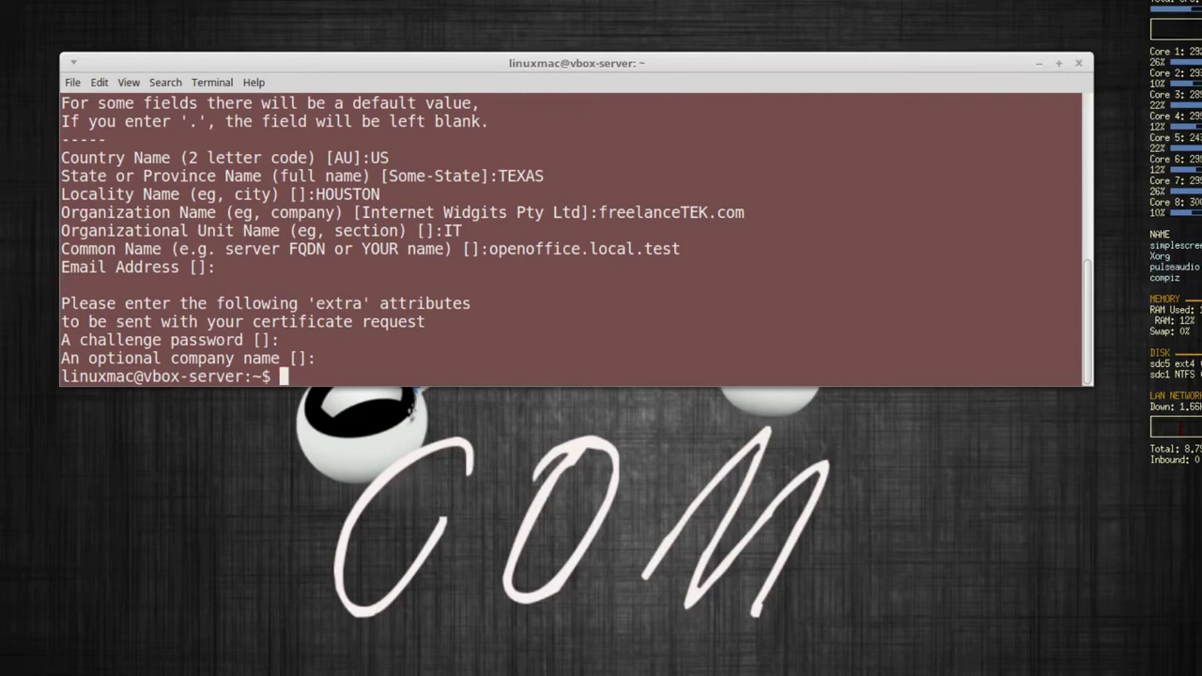
{"action": "type", "text": "clear"}
{"action": "key", "text": "Return"}
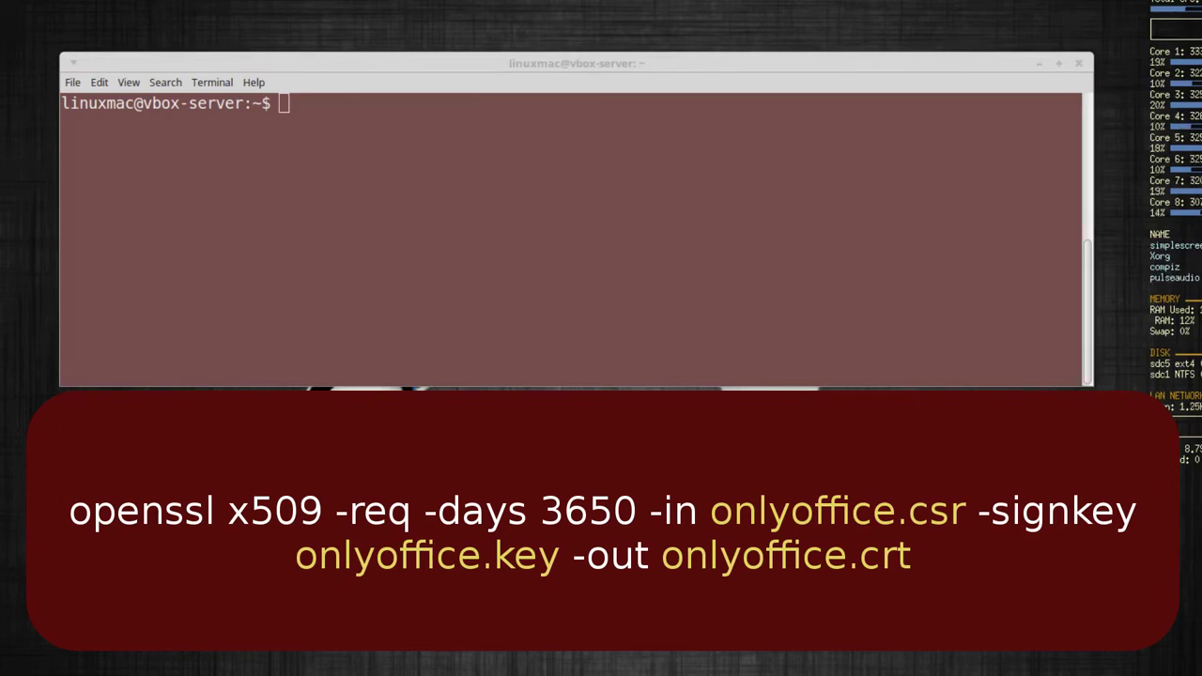
Step: Self-sign the certificate with "openssl x509 -req -days 3650 -in onlyoffice.csr -signkey onlyoffice.key -out onlyoffice.crt" and clear the terminal
{"action": "left_click", "coordinate": [361, 160]}
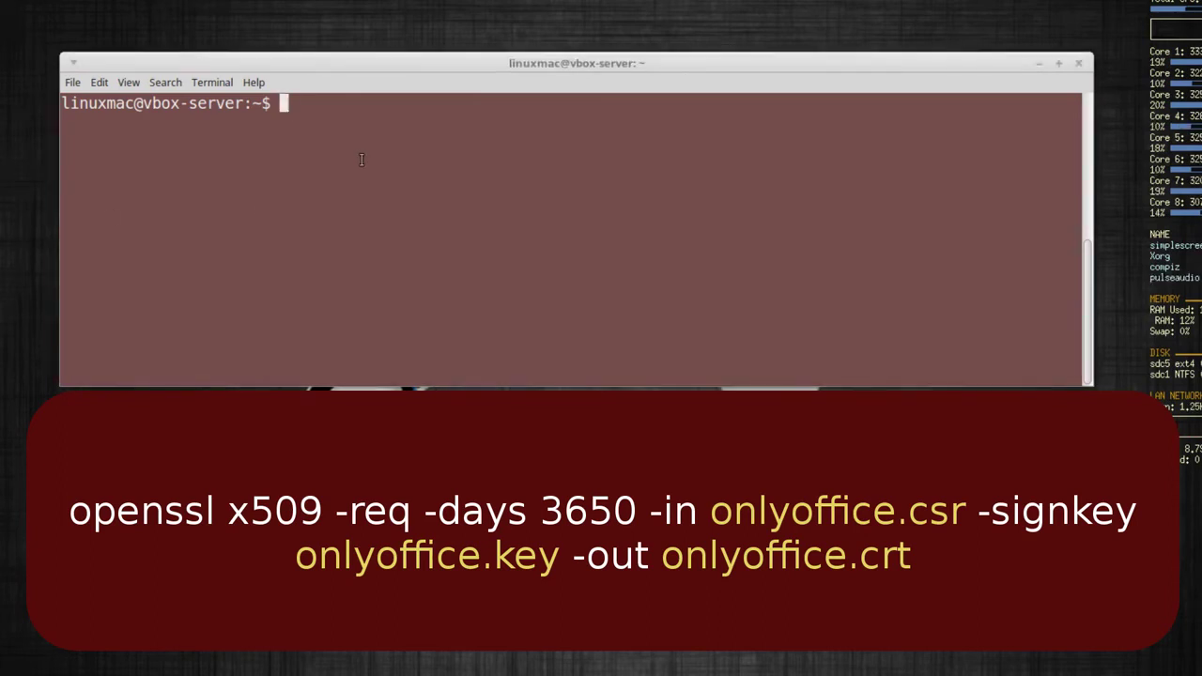
{"action": "type", "text": "openssl x509 -req -days 3650 -in onlyoffice.csr -signkey onlyoffice.key -out onlyoffice.crt"}
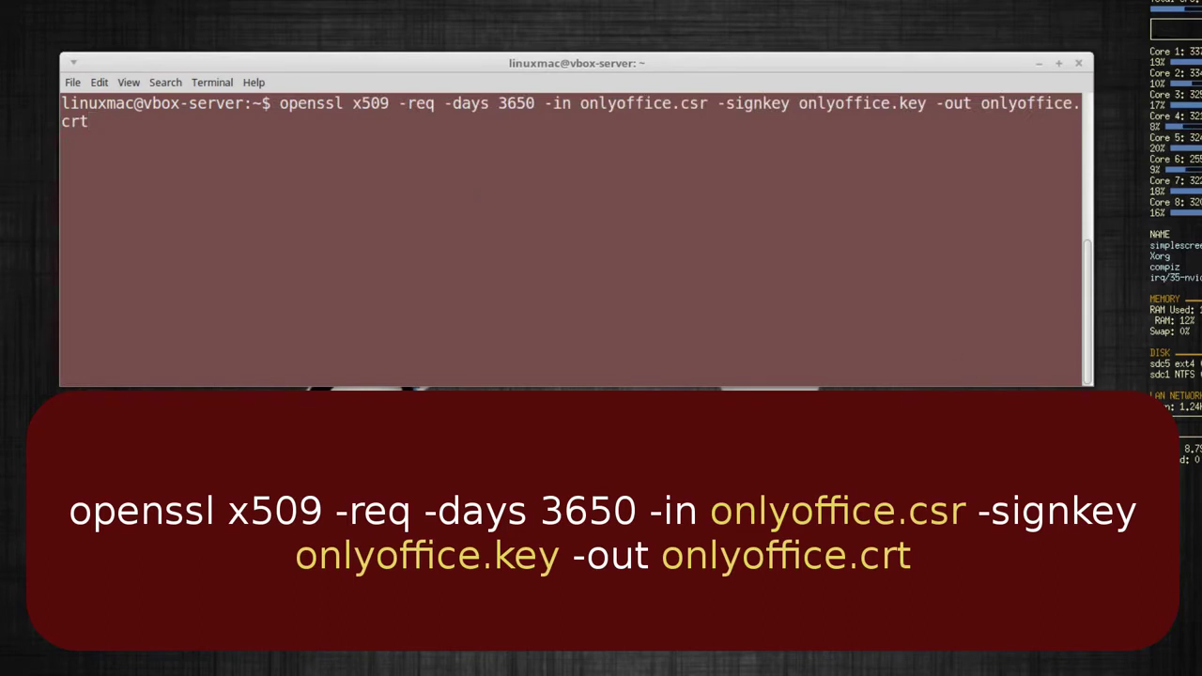
{"action": "left_click_drag", "start_coordinate": [1089, 381], "coordinate": [1146, 368]}
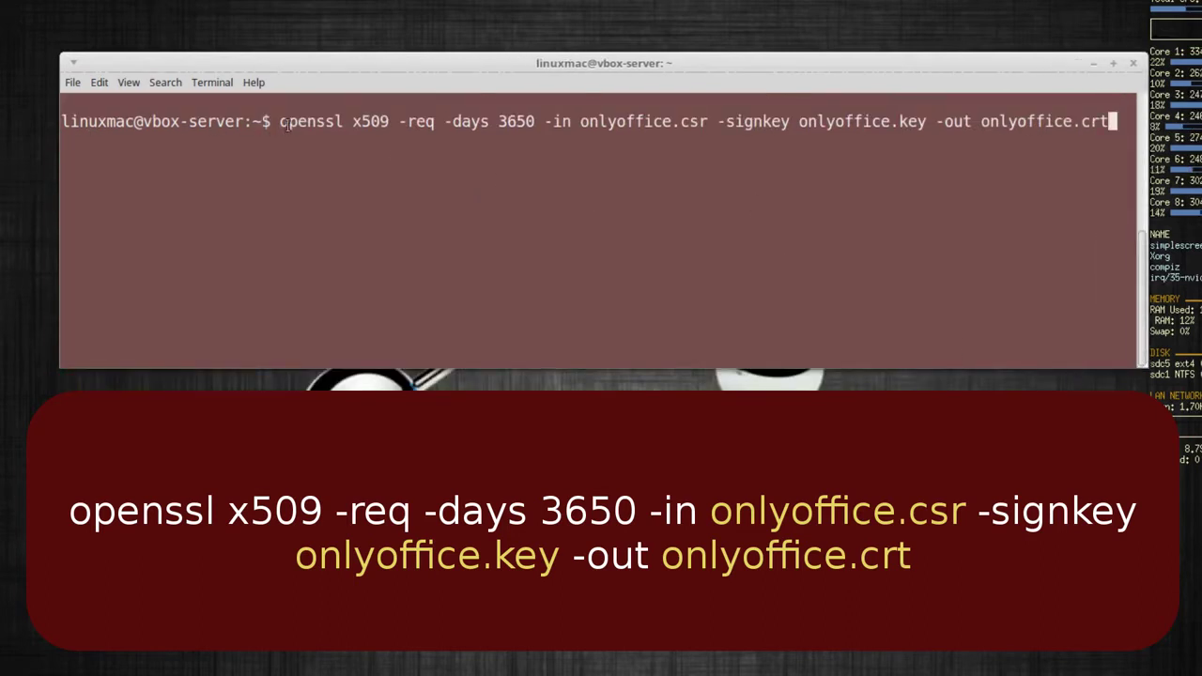
{"action": "left_click_drag", "start_coordinate": [287, 122], "coordinate": [537, 124]}
{"action": "left_click", "coordinate": [371, 123]}
{"action": "left_click", "coordinate": [454, 125]}
{"action": "left_click", "coordinate": [497, 124]}
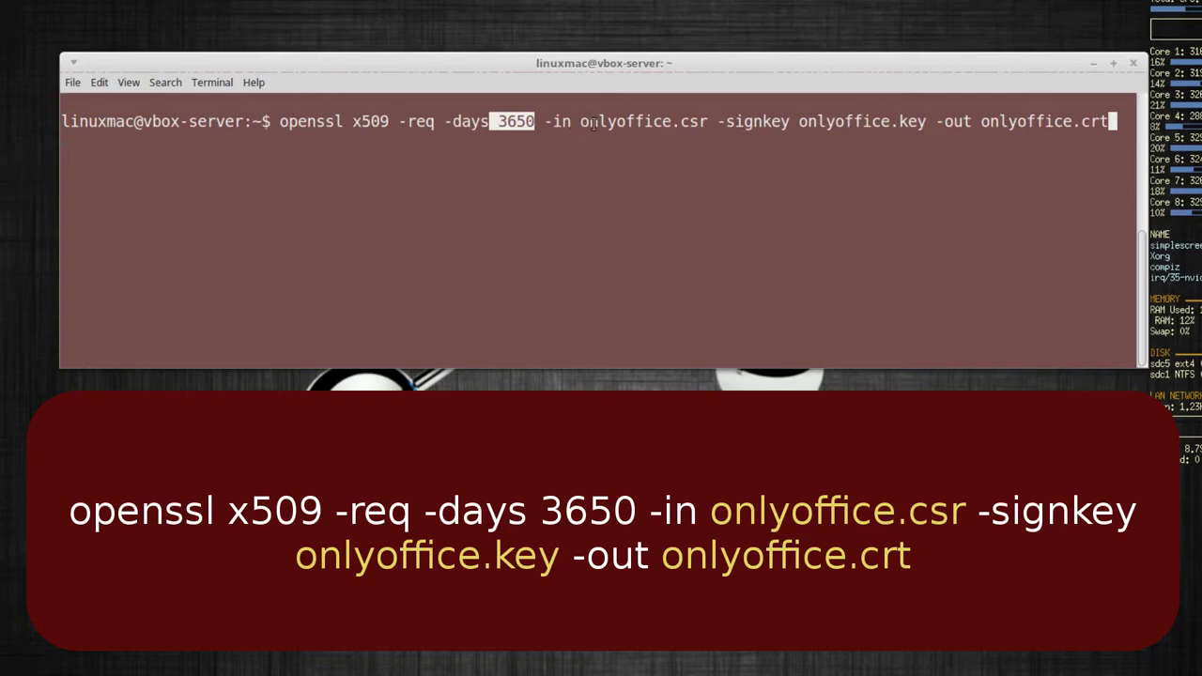
{"action": "left_click_drag", "start_coordinate": [580, 122], "coordinate": [1060, 152]}
{"action": "left_click", "coordinate": [958, 128]}
{"action": "left_click", "coordinate": [1060, 152]}
{"action": "key", "text": "Return"}
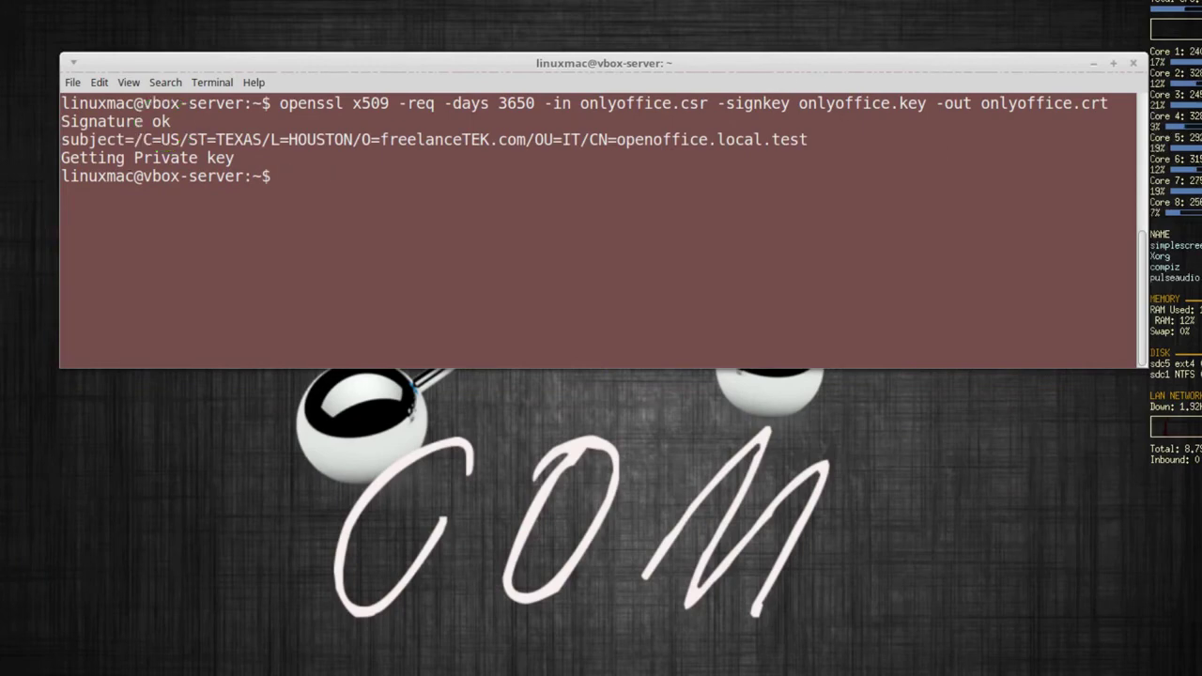
{"action": "type", "text": "clear"}
{"action": "key", "text": "Return"}
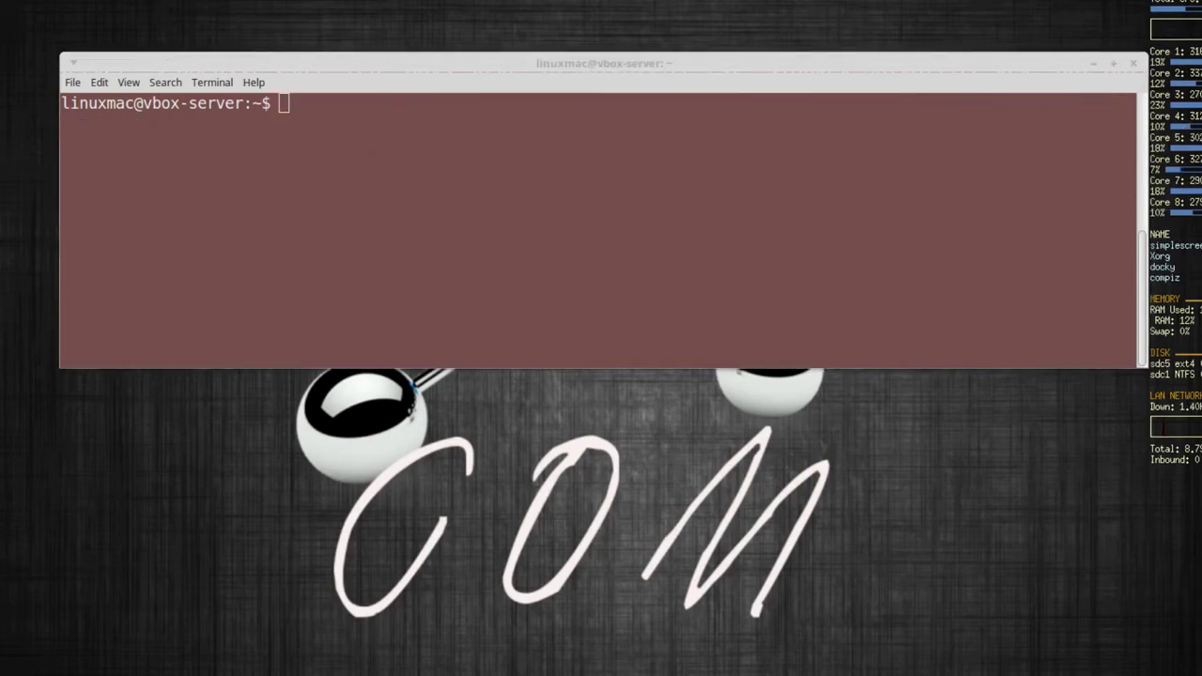
Step: Generate 2048-bit Diffie-Hellman parameters with "openssl dhparam -out dhparam.pem 2048" and clear the terminal
{"action": "left_click", "coordinate": [239, 246]}
{"action": "type", "text": "openssl dhparam -out dhparam.pem 2048"}
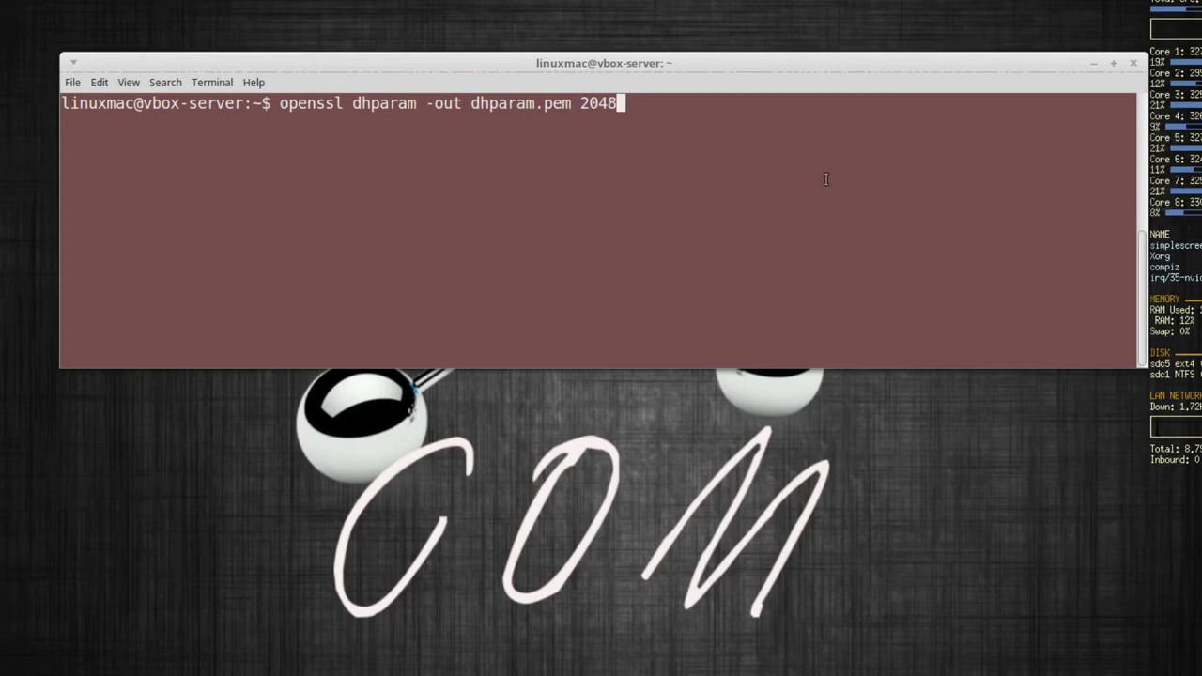
{"action": "key", "text": "Return"}
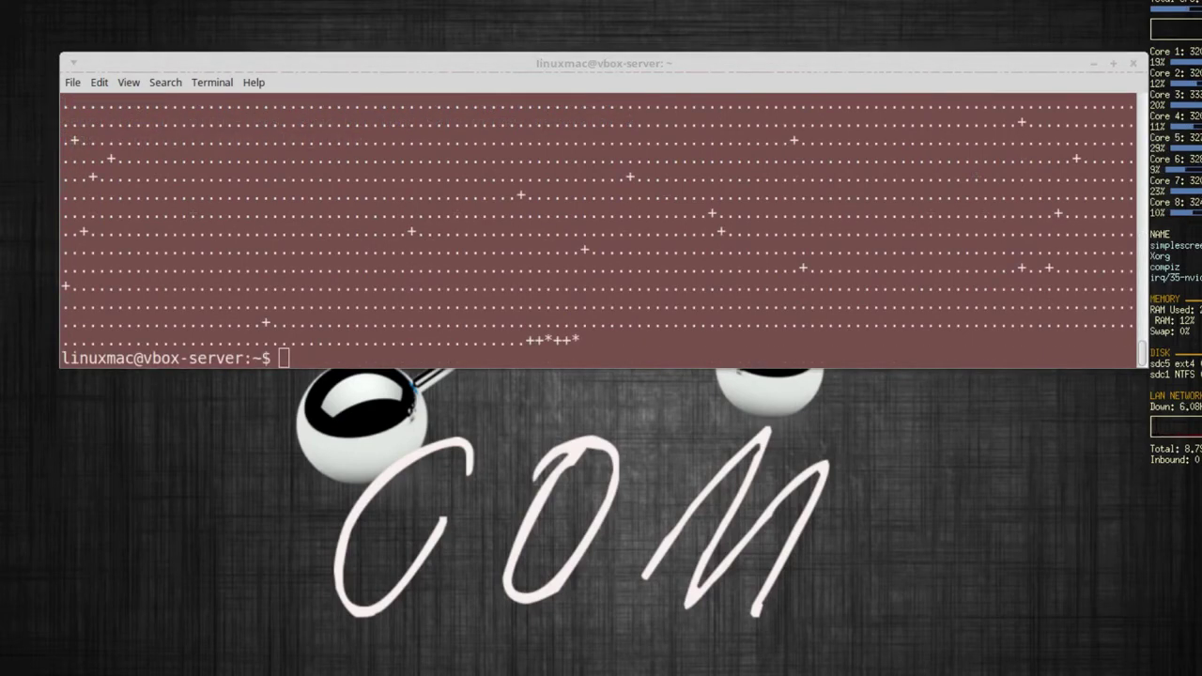
{"action": "left_click", "coordinate": [193, 315]}
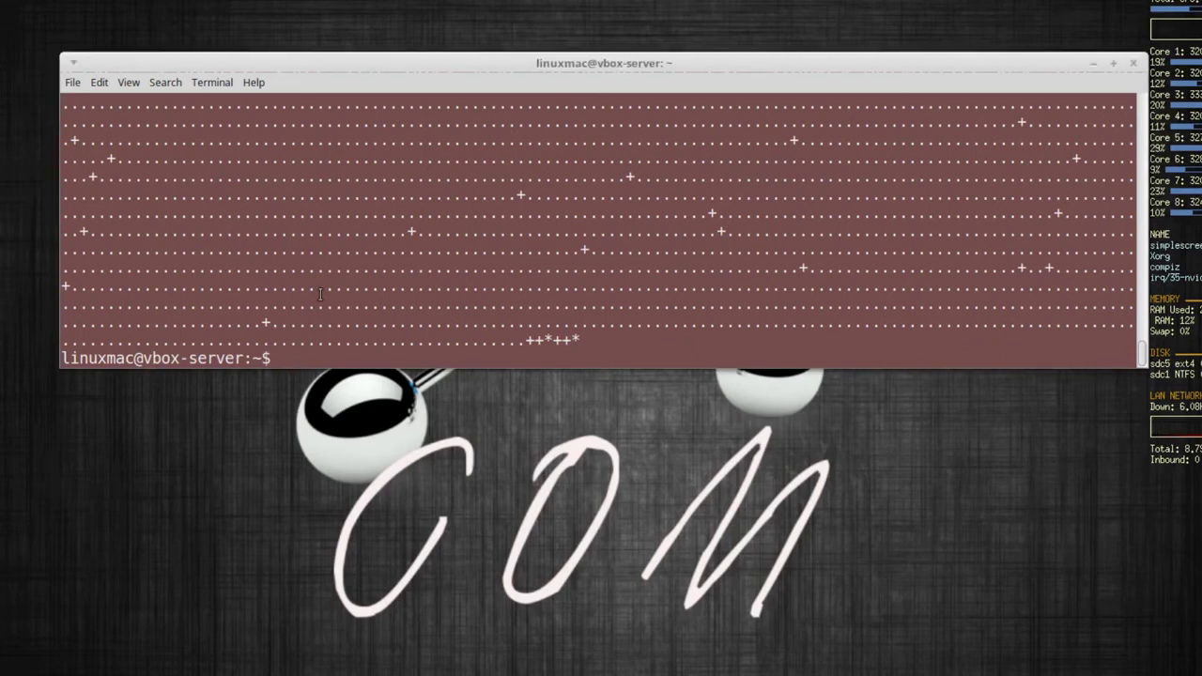
{"action": "type", "text": "clear"}
{"action": "key", "text": "Return"}
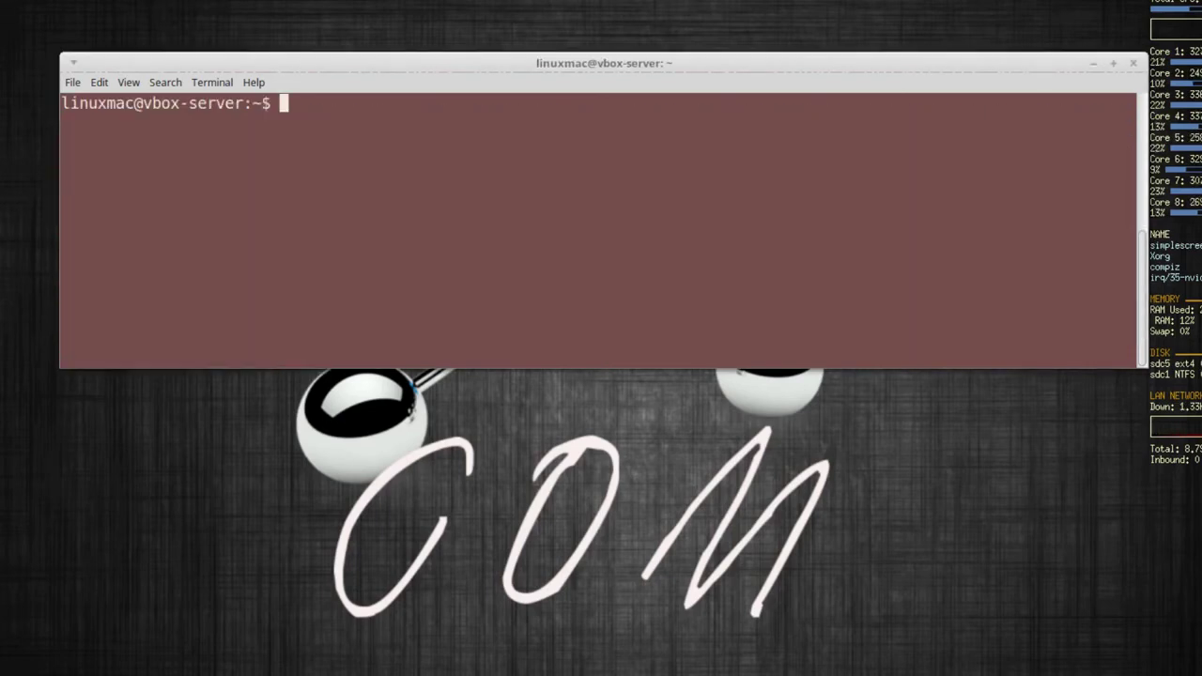
Step: List the home directory with "ls" and check the generated key, request, certificate and dhparam files
{"action": "type", "text": "ls"}
{"action": "key", "text": "Return"}
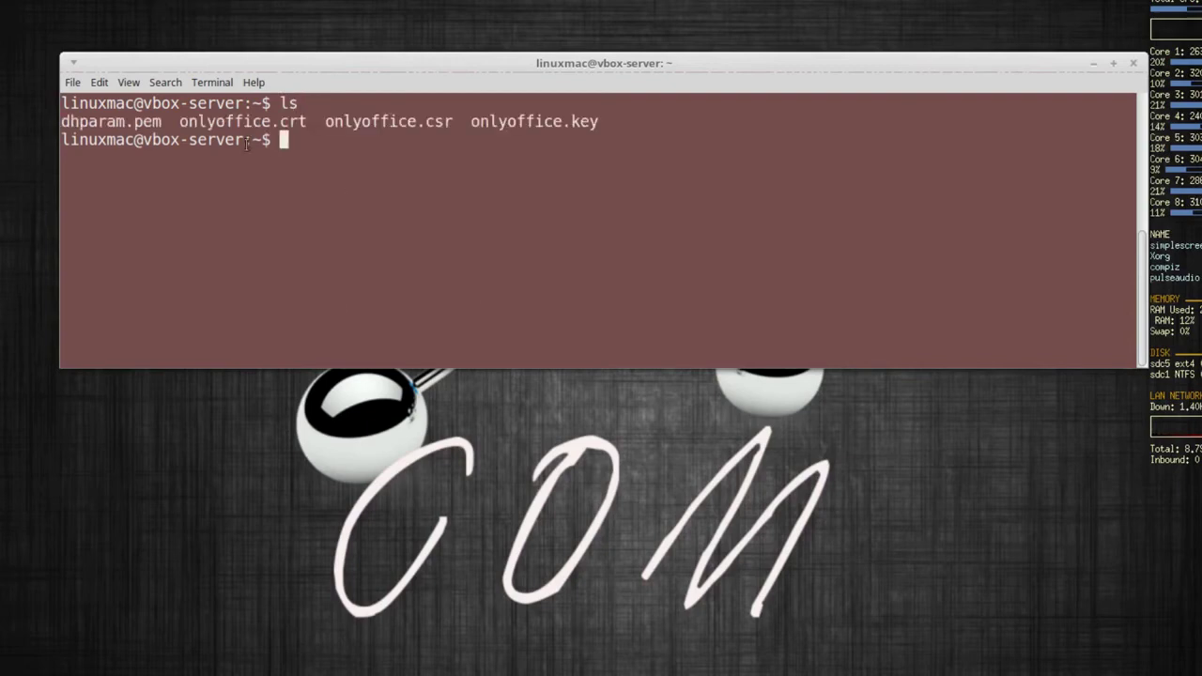
{"action": "left_click_drag", "start_coordinate": [62, 122], "coordinate": [426, 130]}
{"action": "left_click_drag", "start_coordinate": [500, 122], "coordinate": [577, 161]}
{"action": "left_click", "coordinate": [454, 276]}
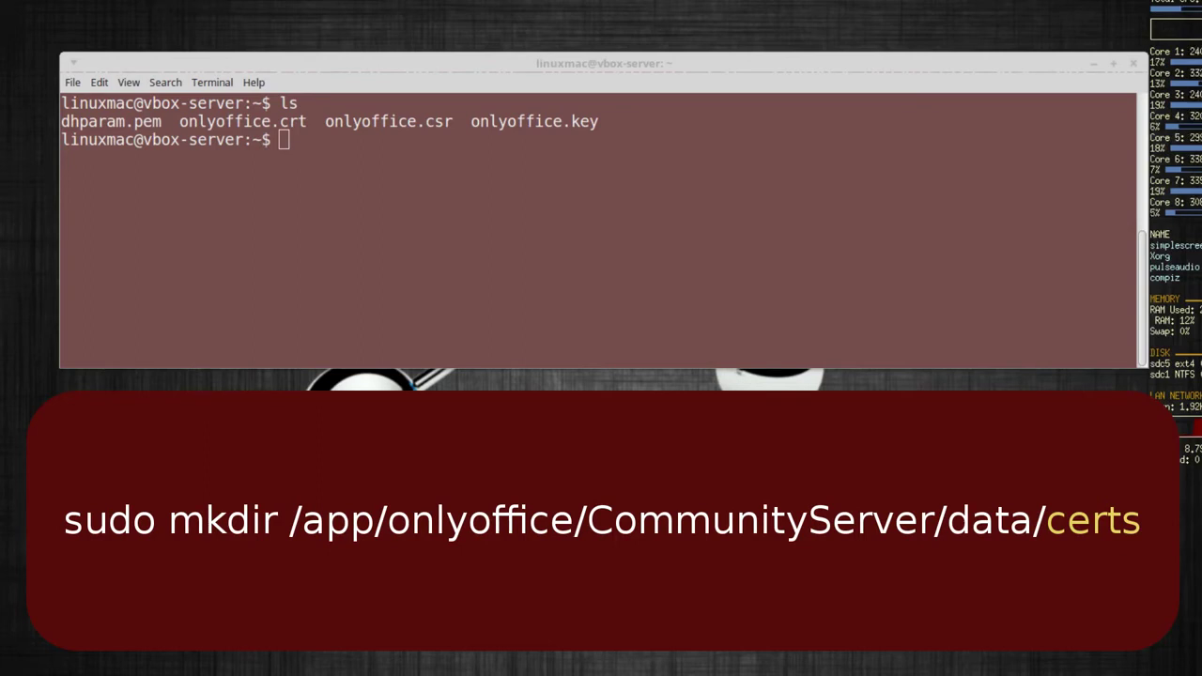
Step: Create the certificate directory with "sudo mkdir /app/onlyoffice/CommunityServer/data/certs" and clear the terminal
{"action": "left_click", "coordinate": [373, 282]}
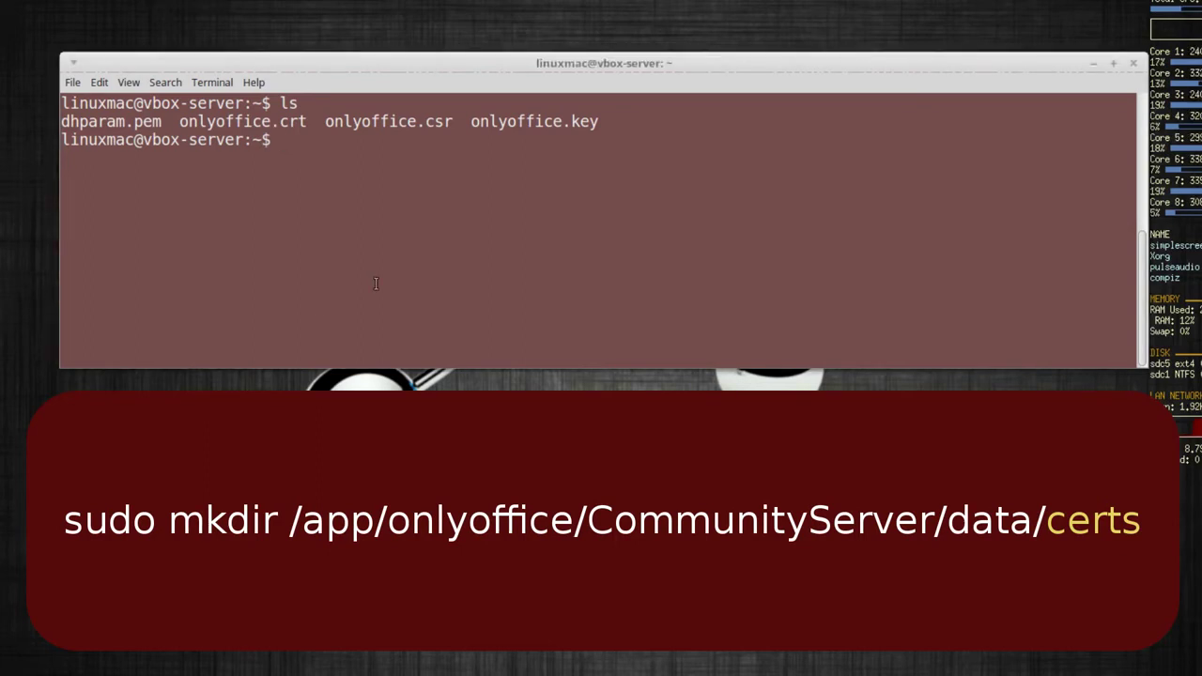
{"action": "type", "text": "sudo "}
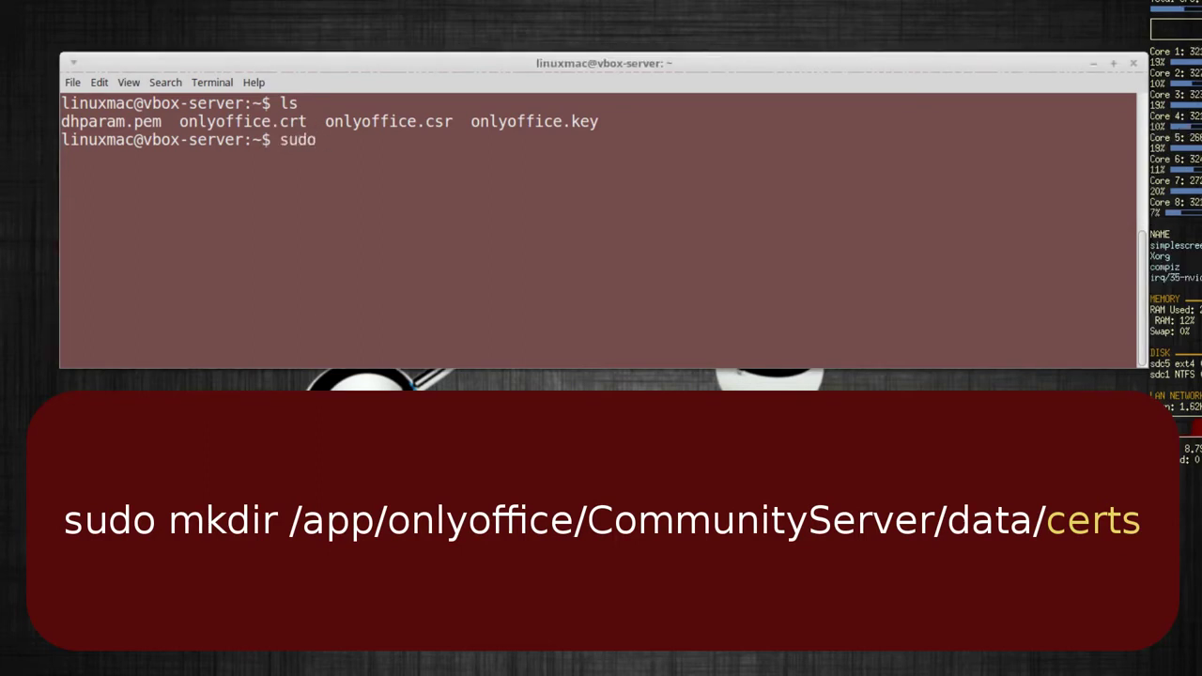
{"action": "type", "text": "mkdi"}
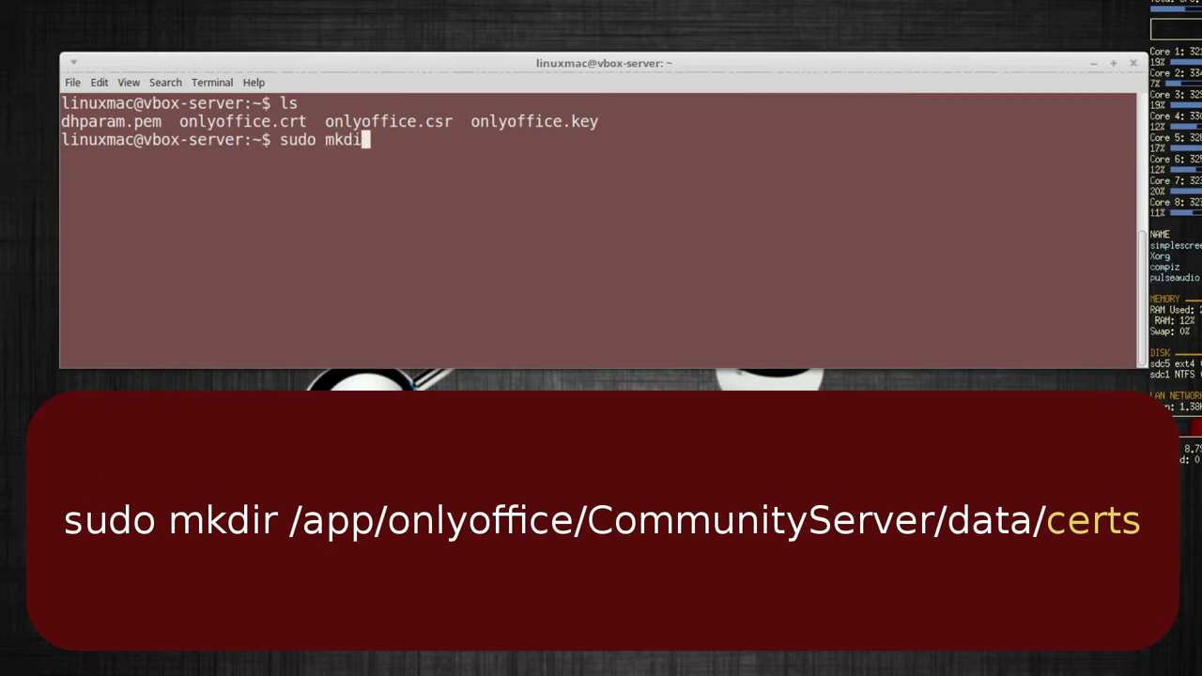
{"action": "type", "text": "r /app/"}
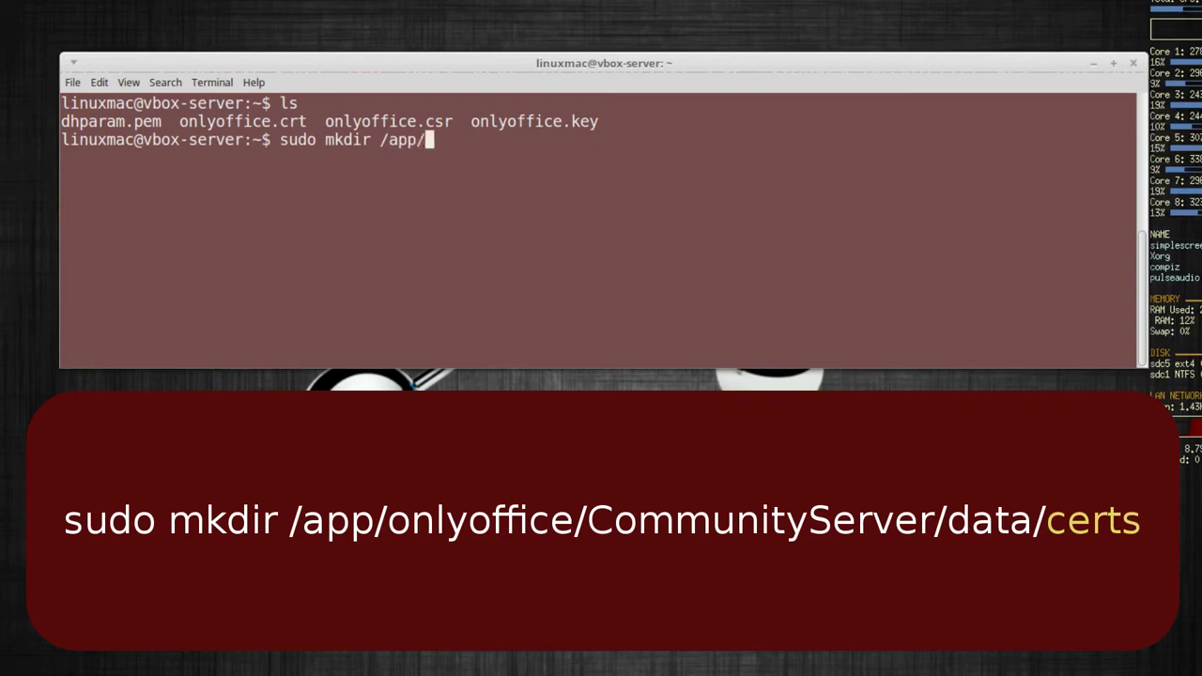
{"action": "type", "text": "on"}
{"action": "key", "text": "Tab"}
{"action": "type", "text": "Co"}
{"action": "key", "text": "Tab"}
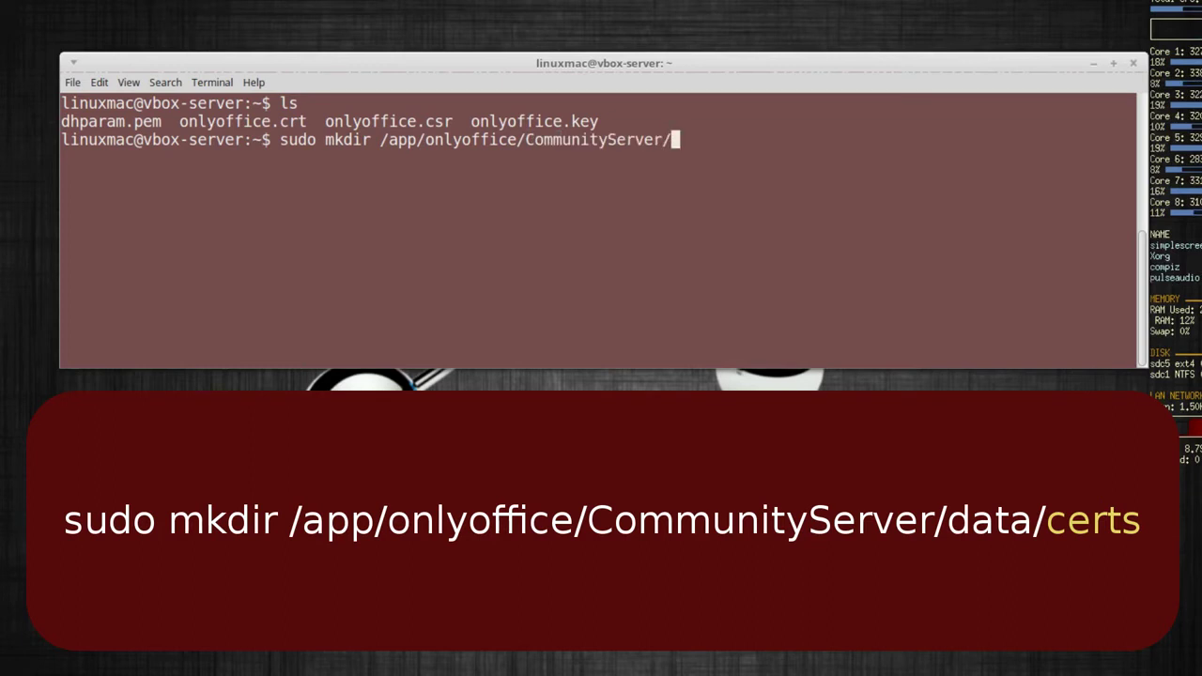
{"action": "type", "text": "da"}
{"action": "key", "text": "Tab"}
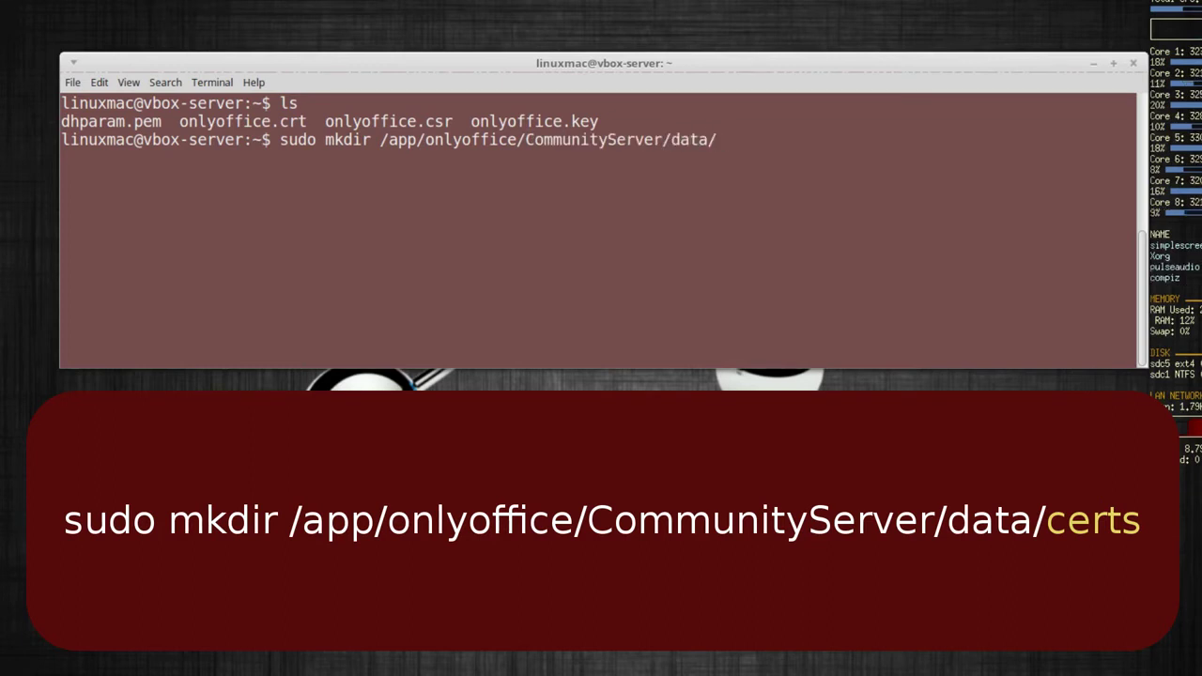
{"action": "type", "text": "certs"}
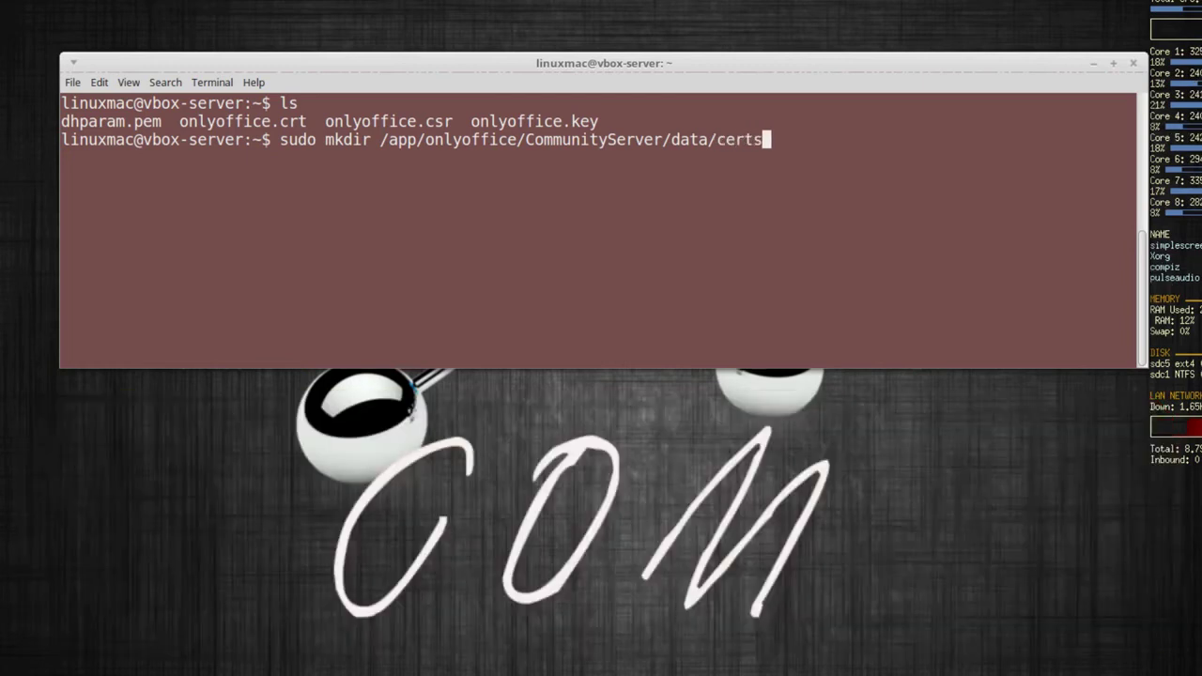
{"action": "key", "text": "Return"}
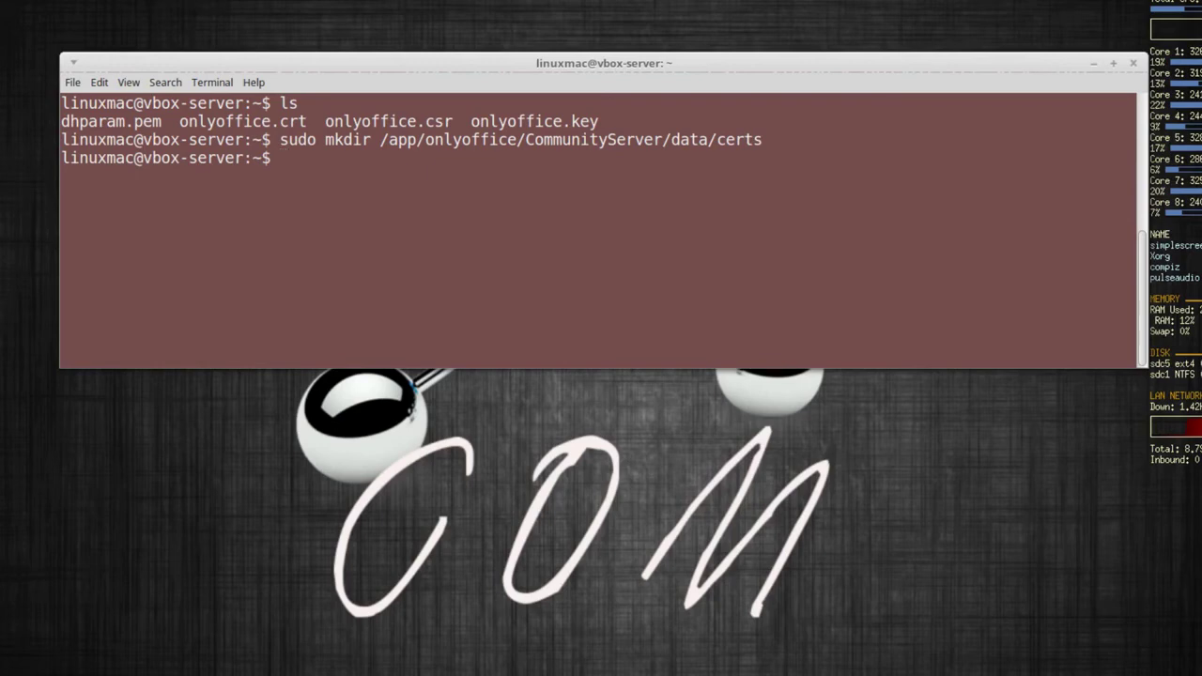
{"action": "type", "text": "clear"}
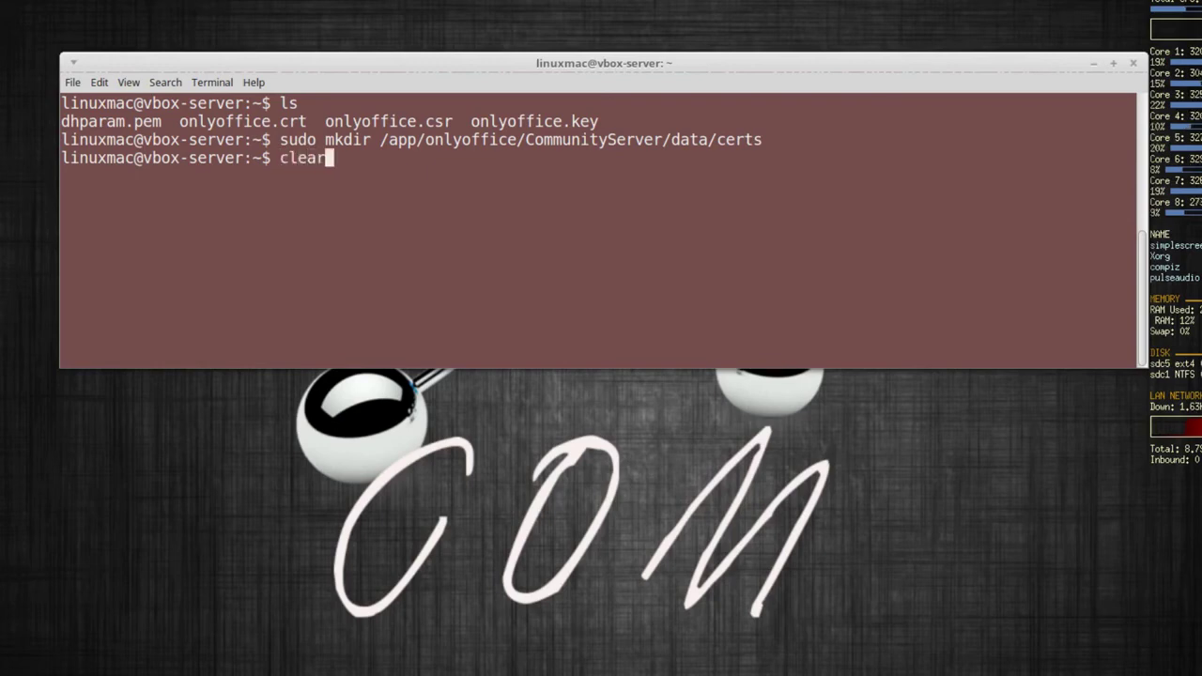
{"action": "key", "text": "Return"}
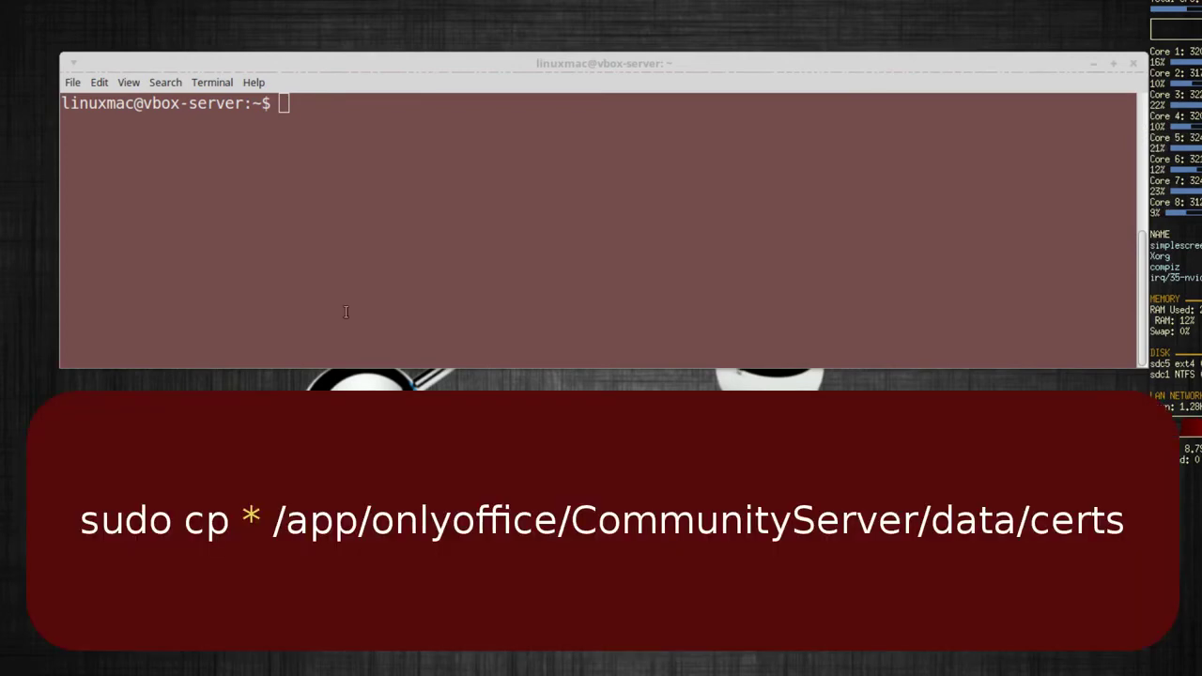
Step: Copy all files from the home directory into the certificate directory with "sudo cp * /app/onlyoffice/CommunityServer/data/certs"
{"action": "left_click", "coordinate": [470, 240]}
{"action": "type", "text": "sudo "}
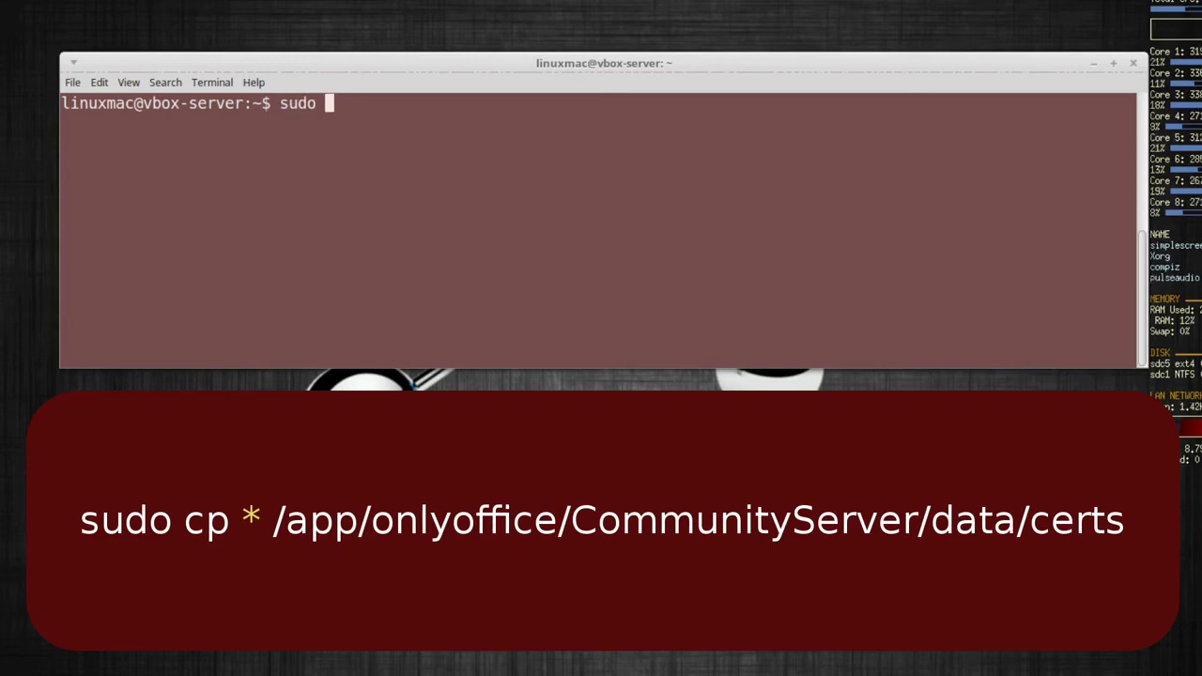
{"action": "type", "text": "cp * /app/onlyoffice/CommunityServer/data/certs"}
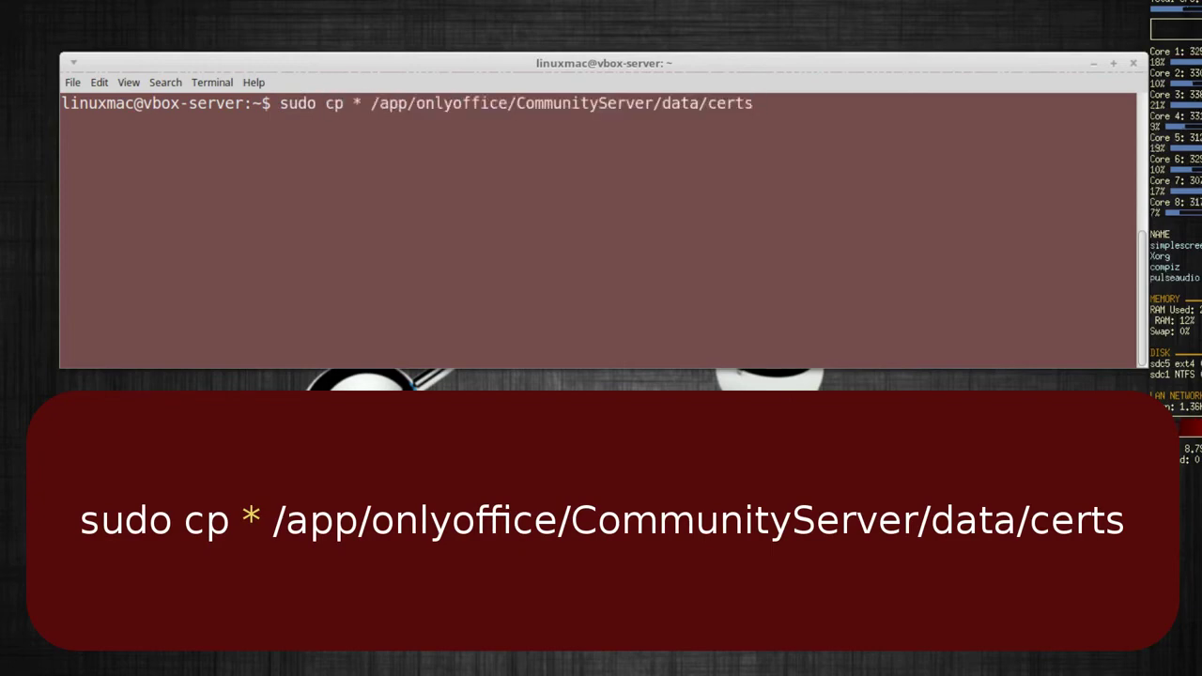
{"action": "key", "text": "Return"}
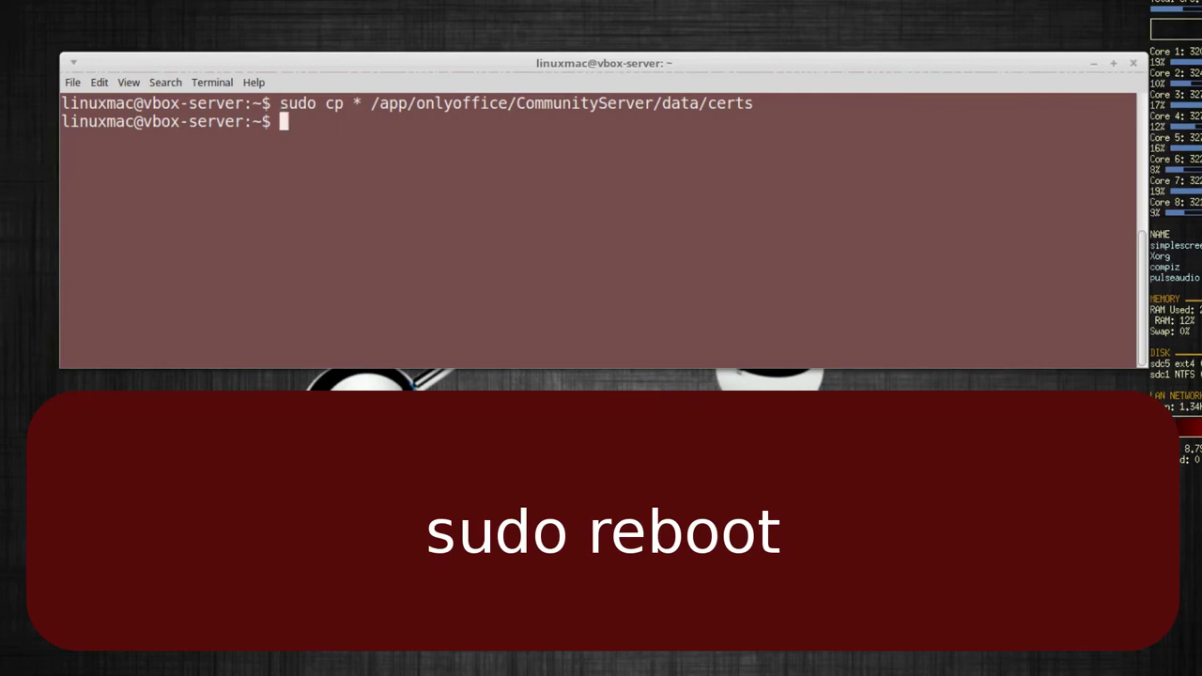
Step: Reboot the server with "sudo init 6"
{"action": "type", "text": "sudo "}
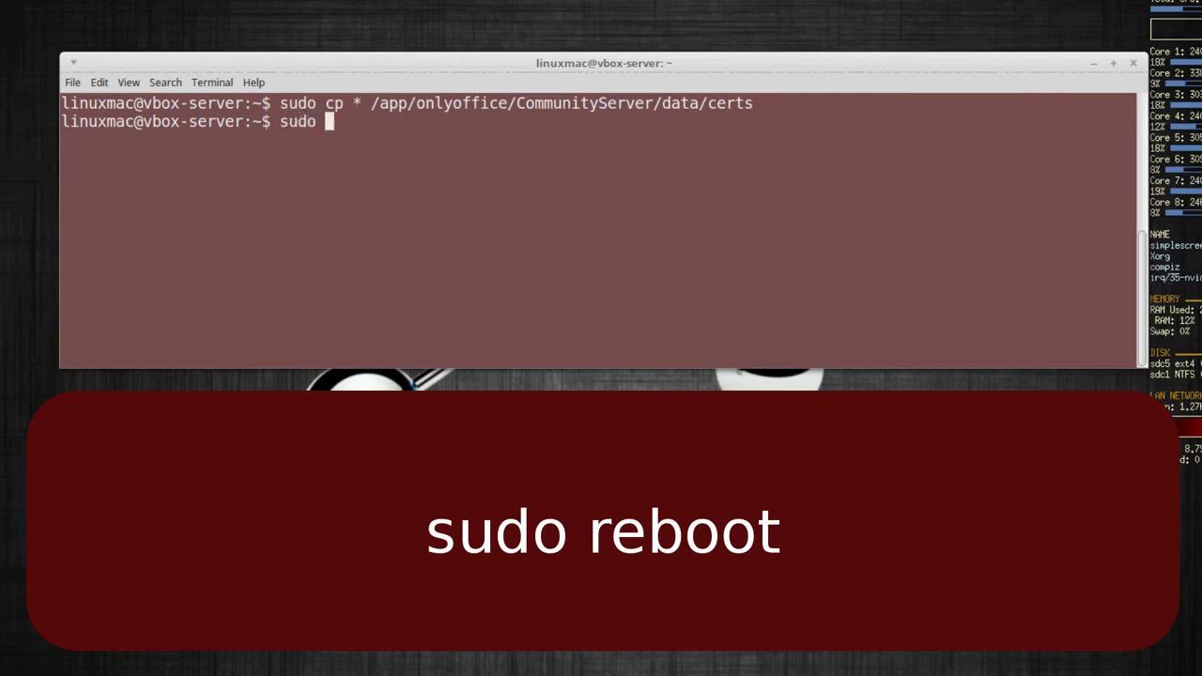
{"action": "type", "text": "init 6"}
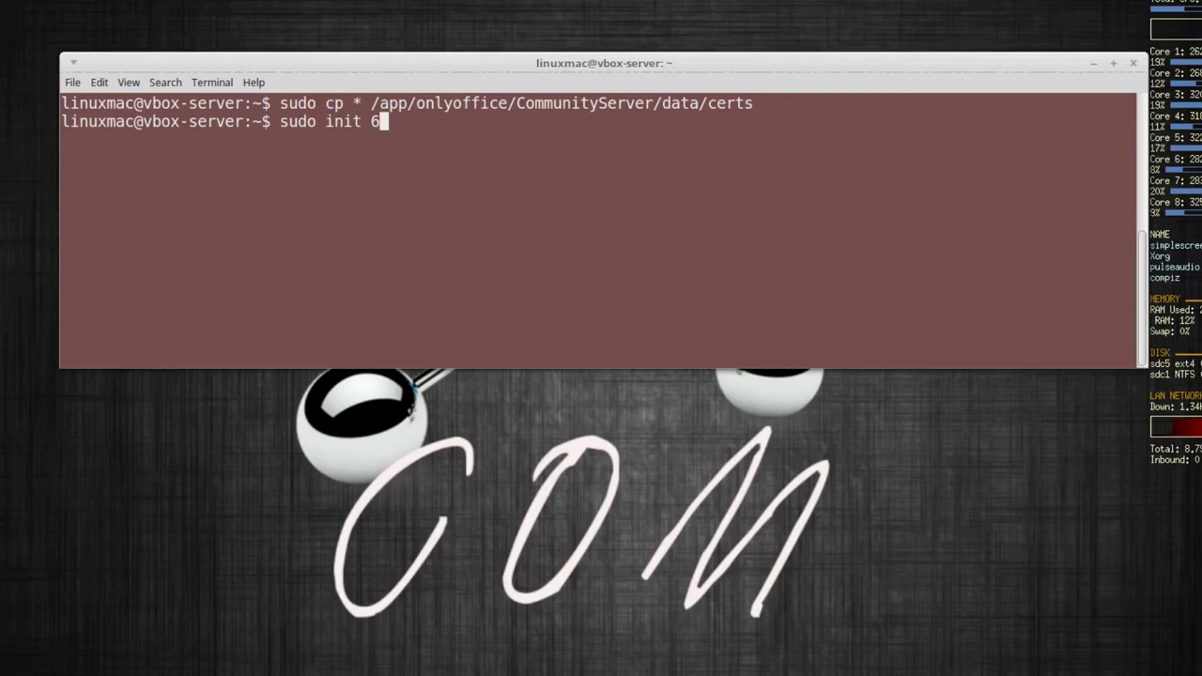
{"action": "key", "text": "Return"}
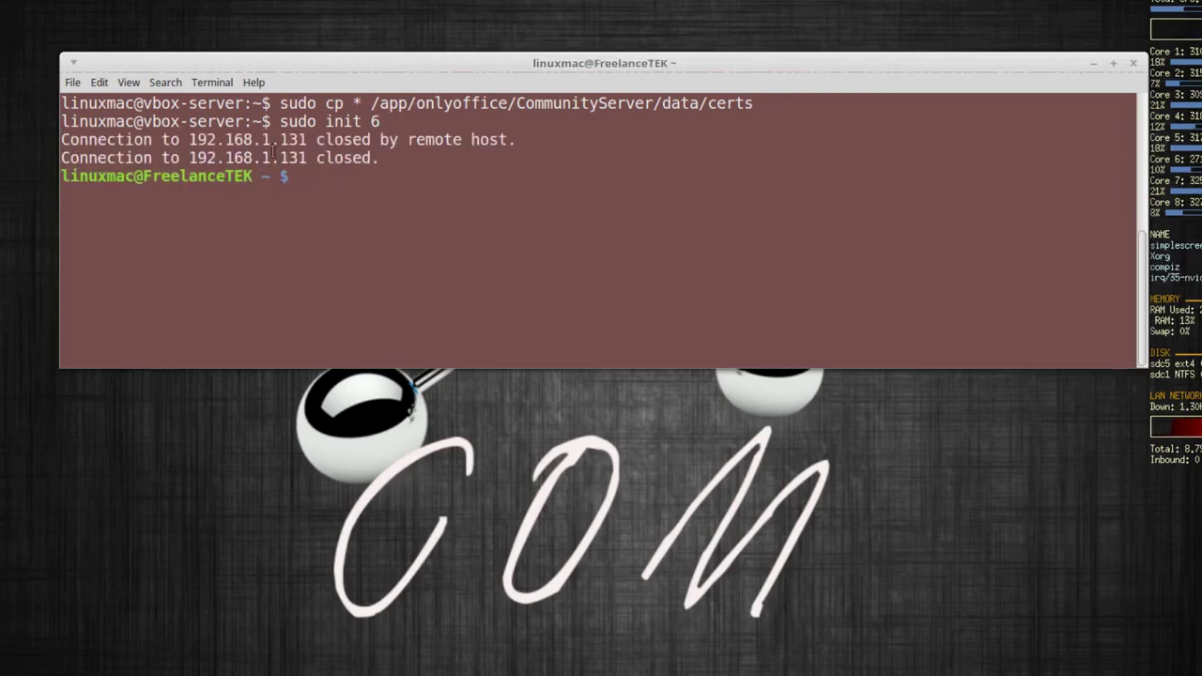
{"action": "mouse_move", "coordinate": [277, 152]}
{"action": "left_mouse_down"}
{"action": "mouse_move", "coordinate": [332, 139]}
{"action": "mouse_move", "coordinate": [308, 158]}
{"action": "mouse_move", "coordinate": [275, 155]}
{"action": "left_mouse_up"}
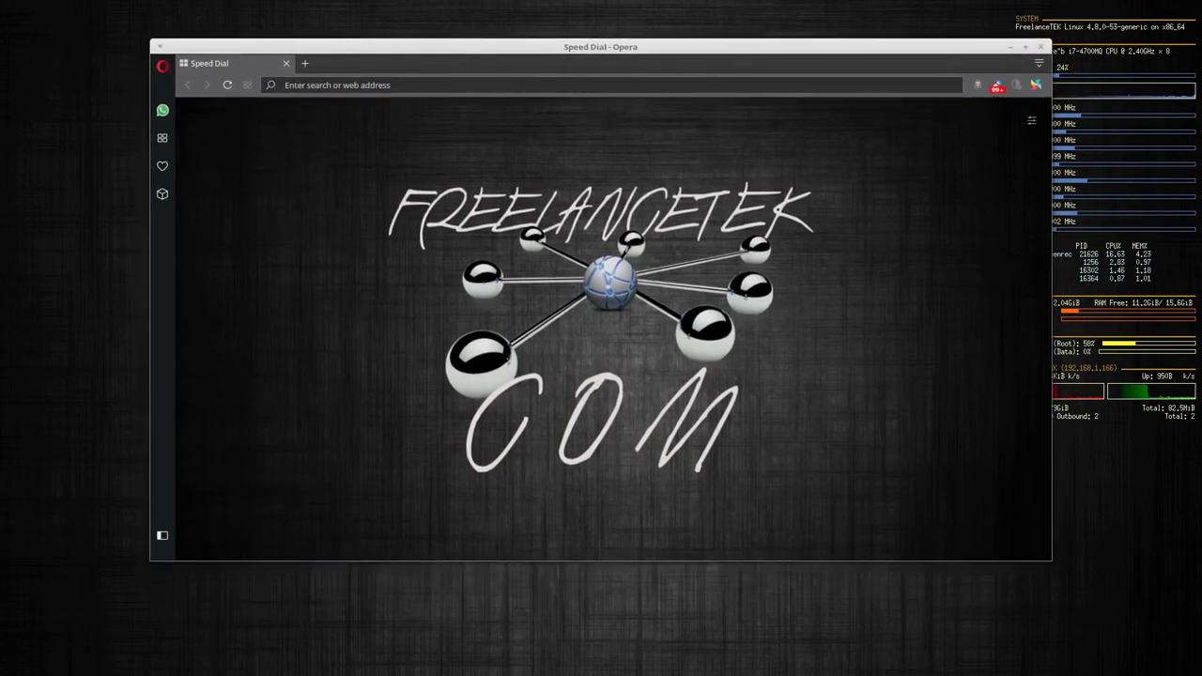
Step: Switch to the Opera browser and open the ONLYOFFICE server at 192.168.1.131
{"action": "type", "text": "192.168.1.13"}
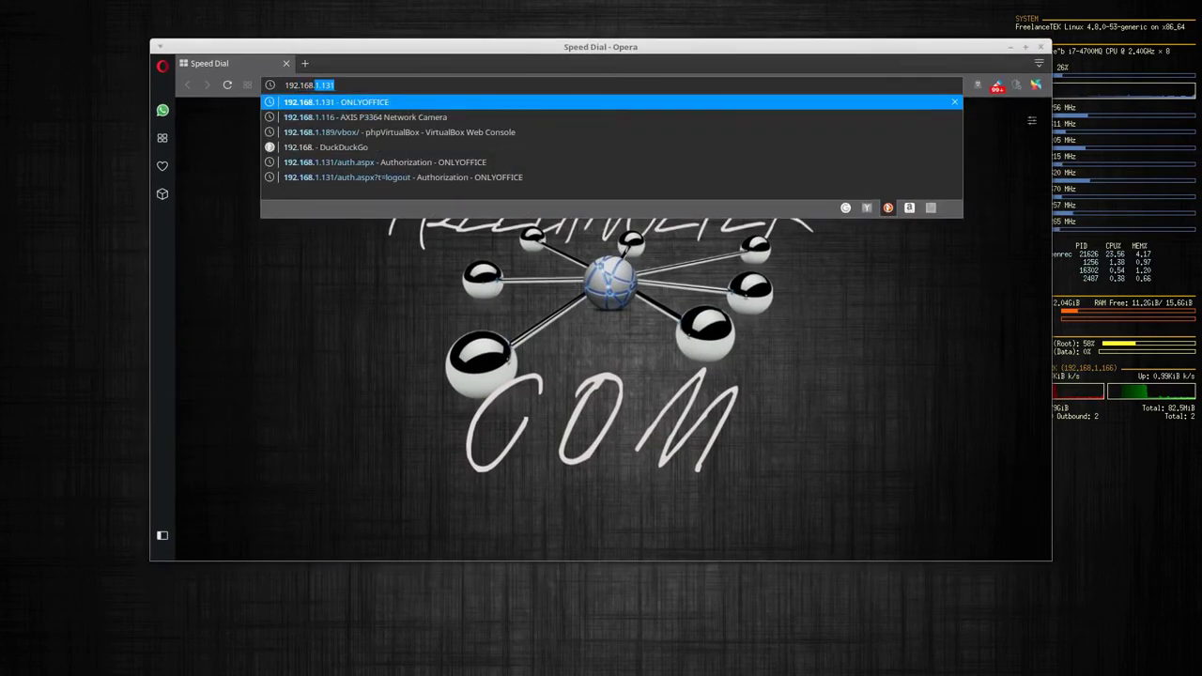
{"action": "type", "text": "1"}
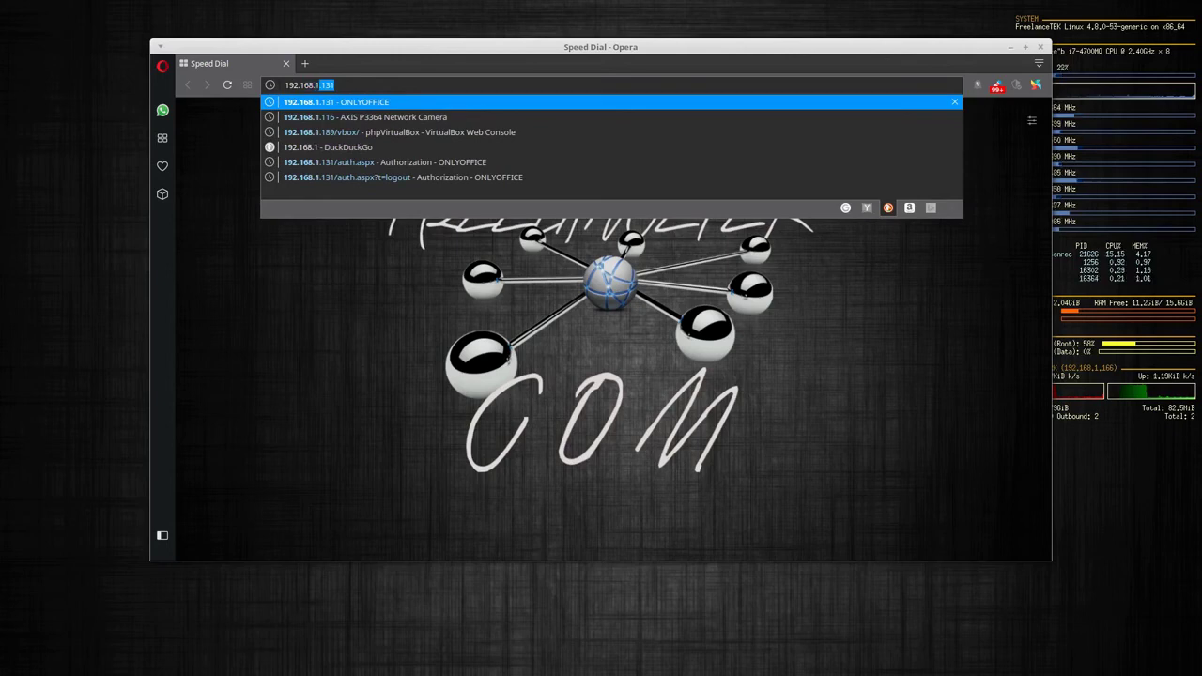
{"action": "key", "text": "Return"}
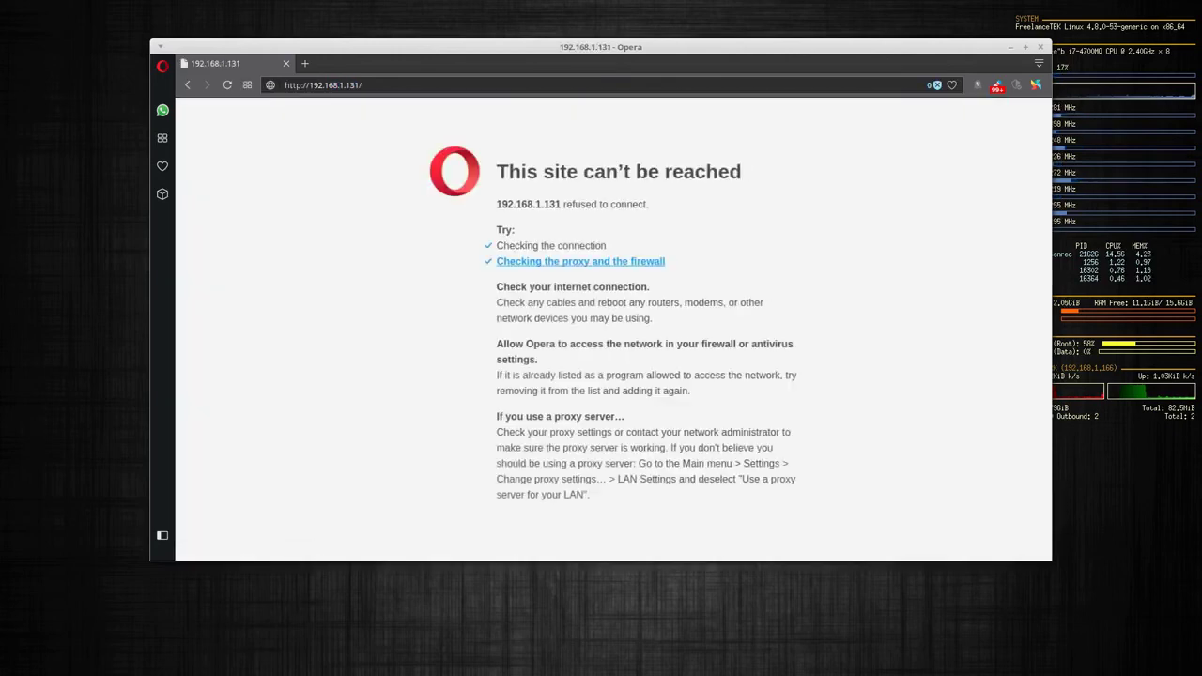
{"action": "key", "text": "ctrl+l"}
{"action": "key", "text": "Escape"}
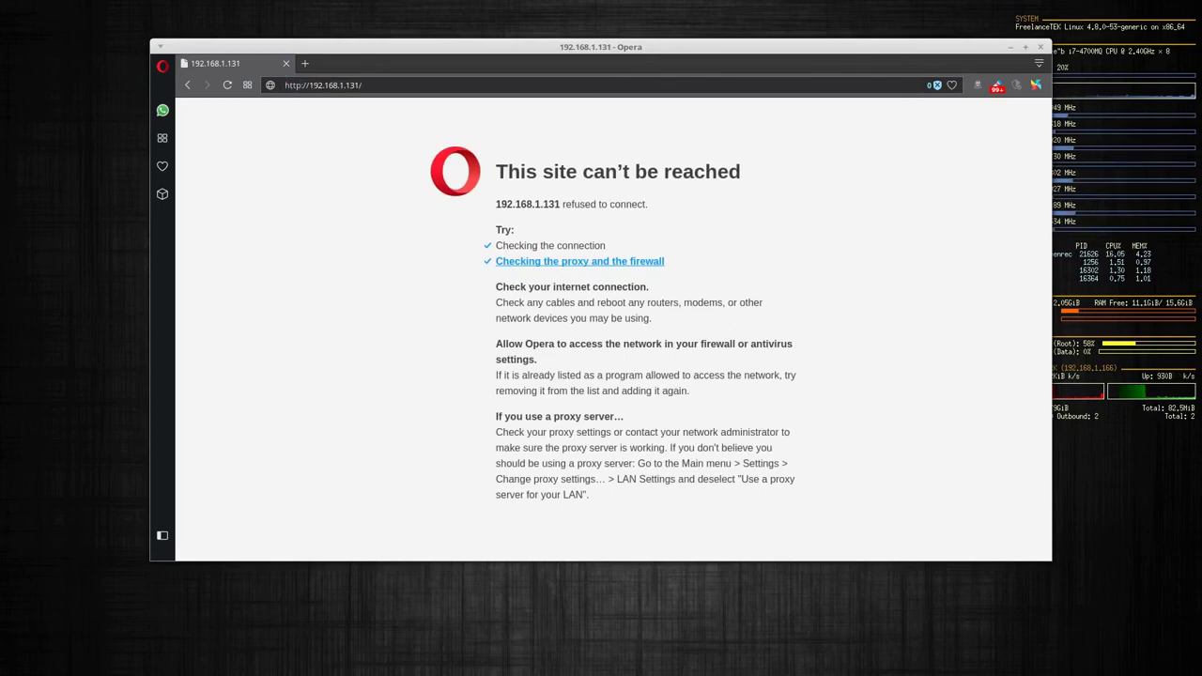
Step: Reload the ONLYOFFICE server page and continue past the invalid certificate warning to the sign-in page
{"action": "key", "text": "F5"}
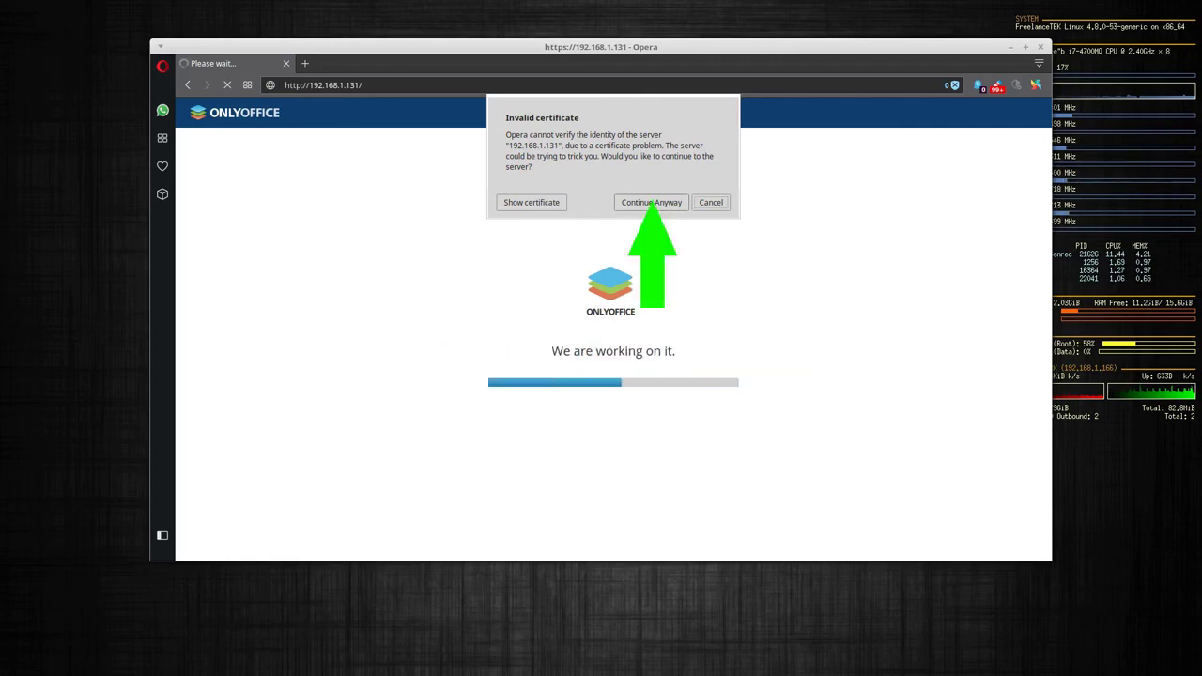
{"action": "left_click", "coordinate": [651, 202]}
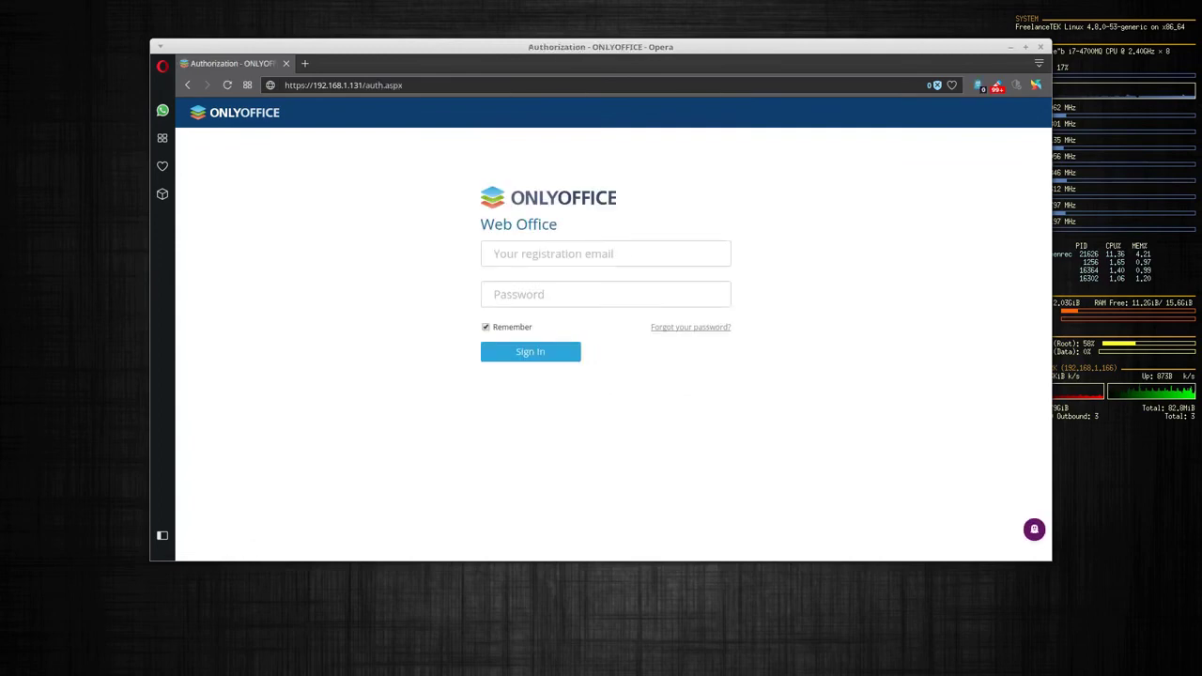
{"action": "left_click", "coordinate": [375, 85]}
{"action": "left_click", "coordinate": [307, 85]}
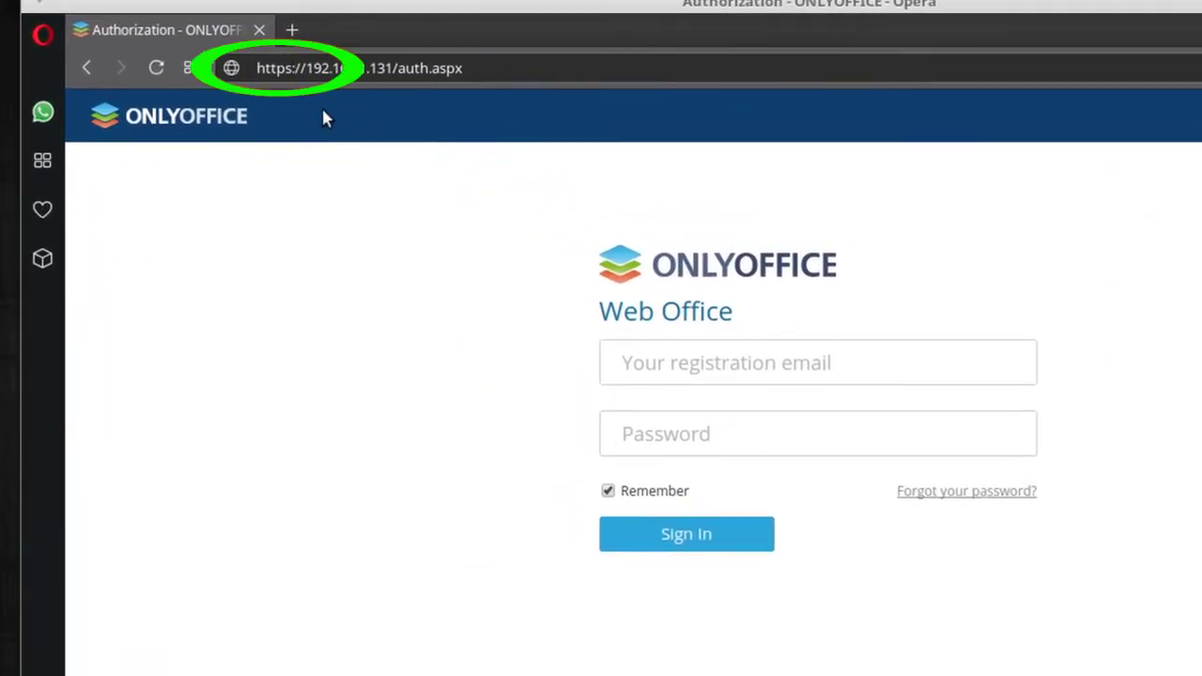
Step: Turn off the Remember option and fill in the registration email with the suggested address
{"action": "left_click", "coordinate": [652, 363]}
{"action": "left_click", "coordinate": [609, 491]}
{"action": "left_click", "coordinate": [643, 365]}
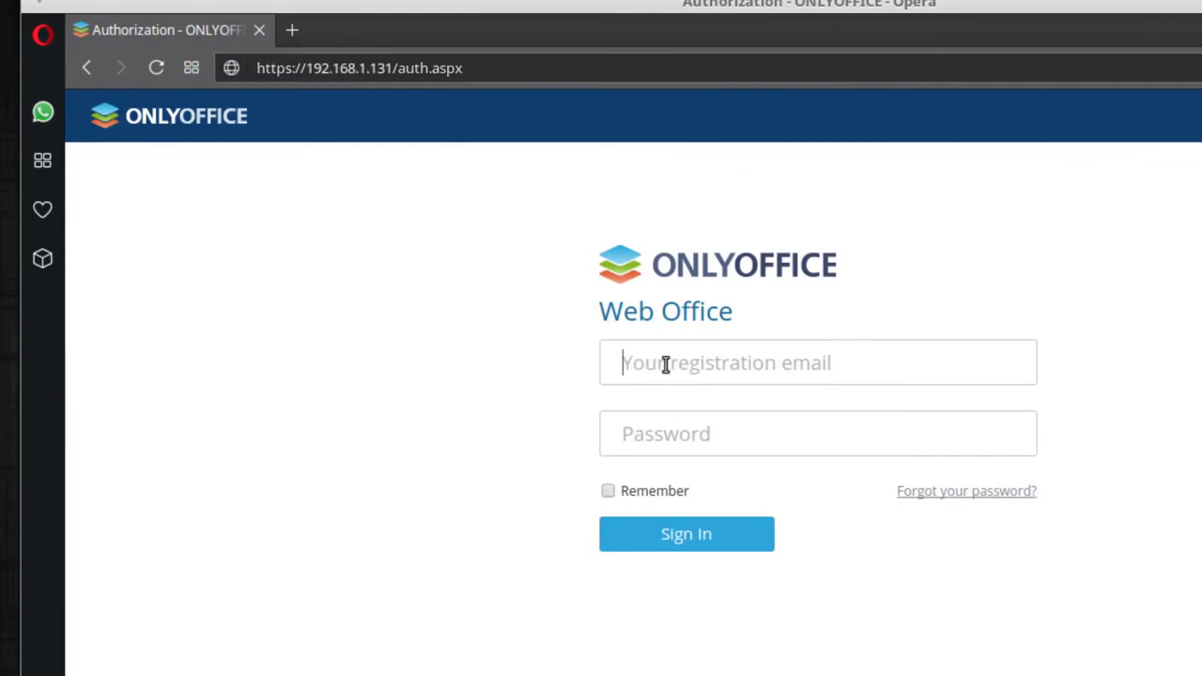
{"action": "type", "text": "free"}
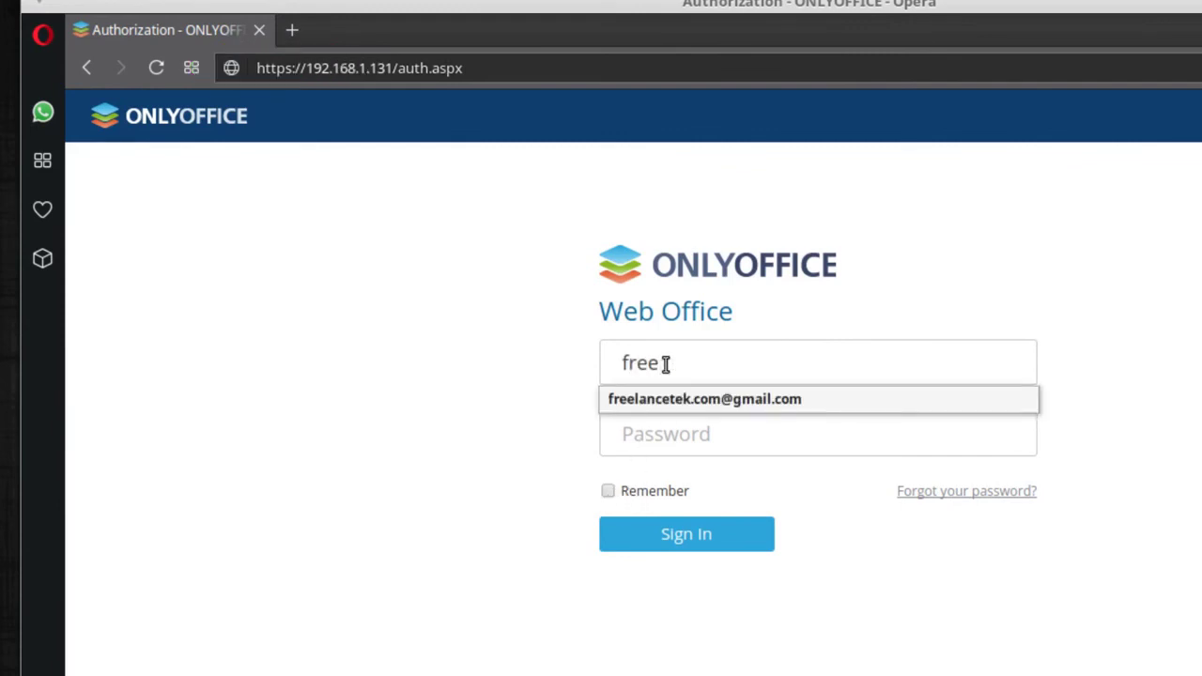
{"action": "left_click", "coordinate": [667, 403]}
Step: Enter the account password to sign in to ONLYOFFICE, and check the protocol in the page address
{"action": "left_click", "coordinate": [664, 439]}
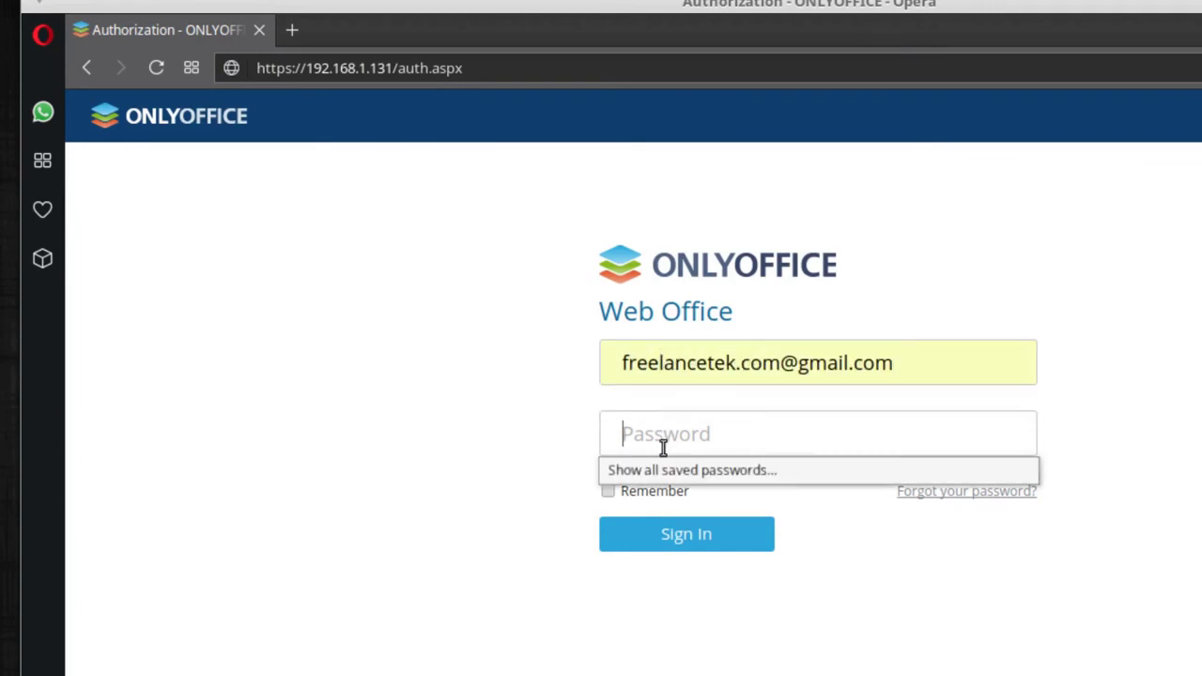
{"action": "type", "text": "•"}
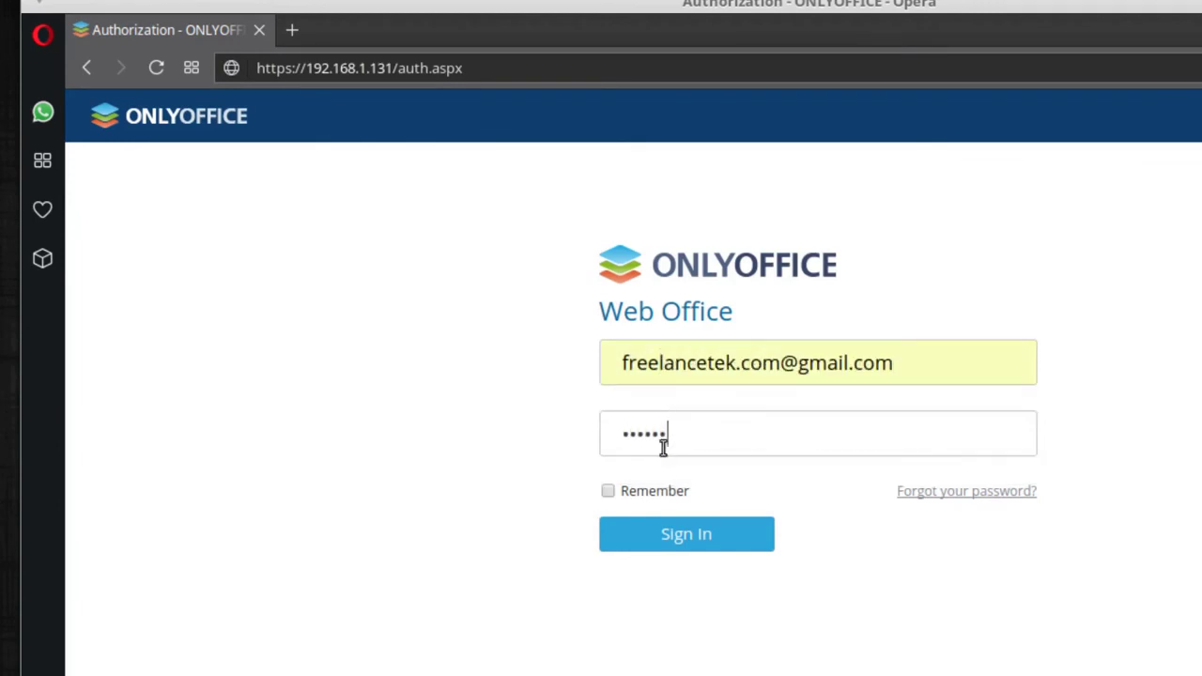
{"action": "type", "text": "••••••••••"}
{"action": "key", "text": "Return"}
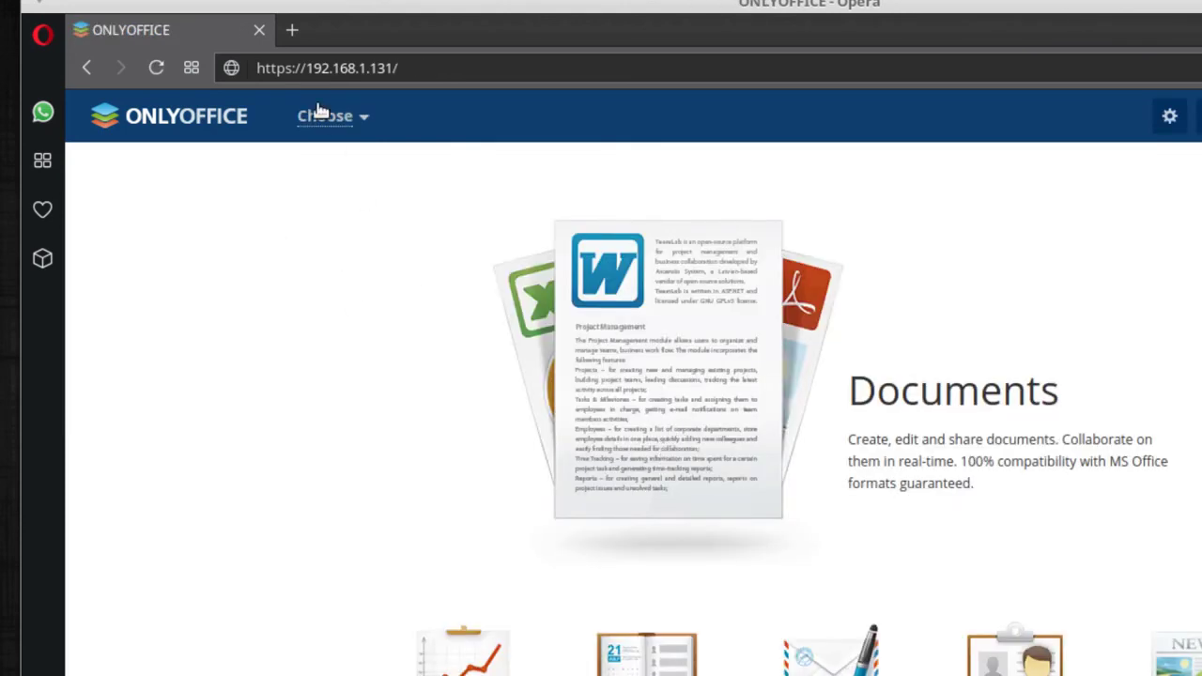
{"action": "left_click_drag", "start_coordinate": [306, 69], "coordinate": [250, 67]}
{"action": "left_click", "coordinate": [287, 70]}
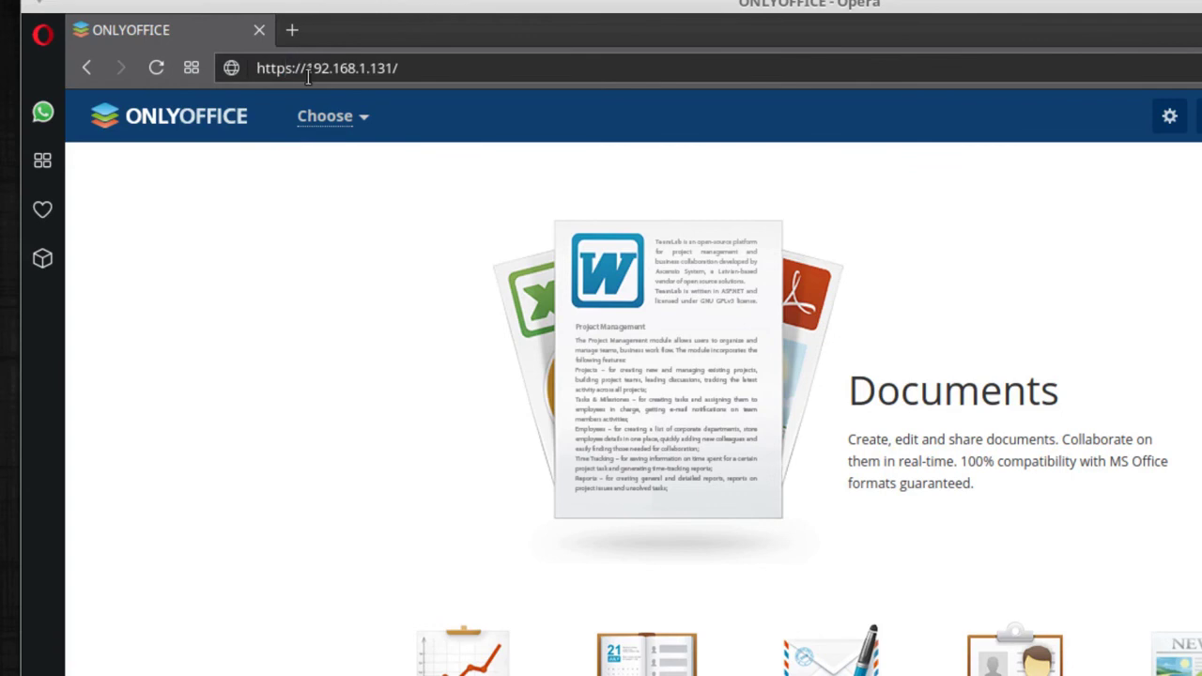